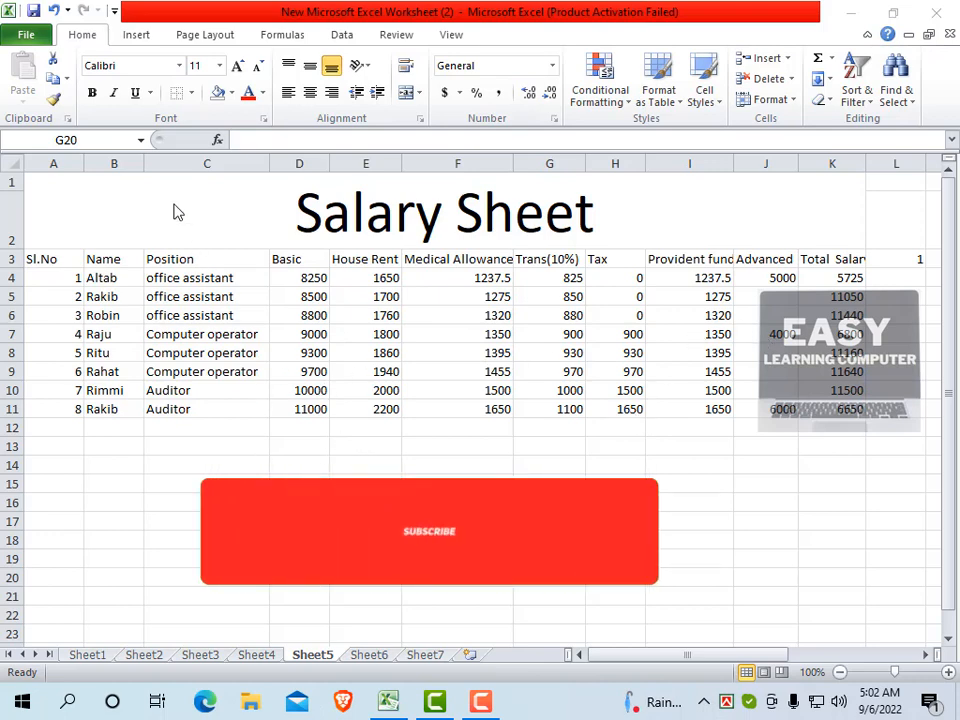
- Apply all borders to the whole salary table, from the Salary Sheet title through row 11 (A1:K11)
click(85, 187)
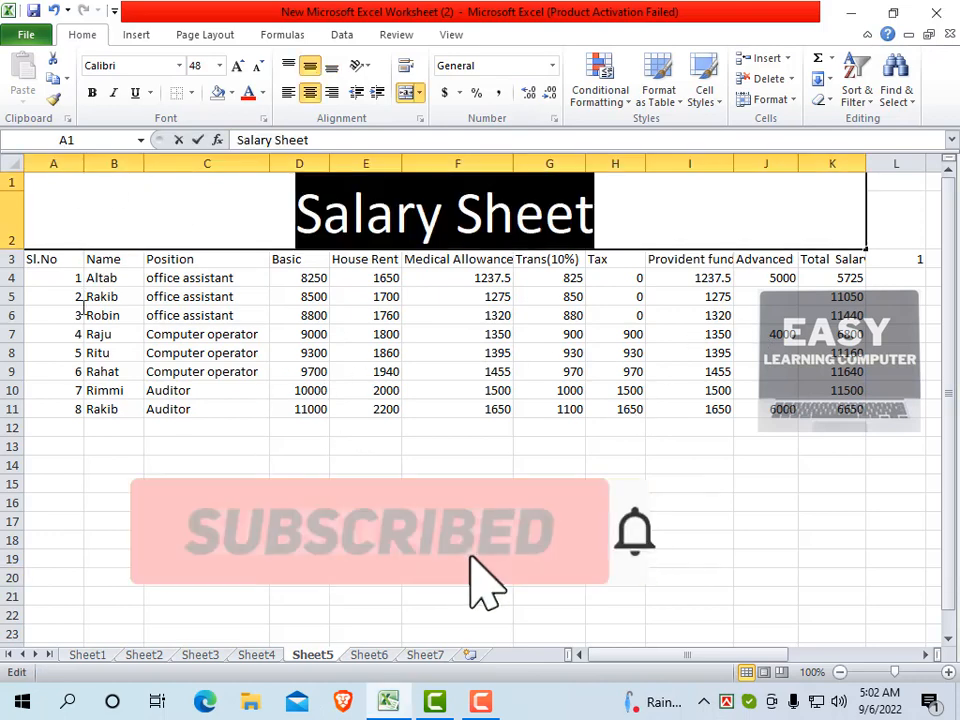
click(165, 460)
drag(97, 234, 103, 414)
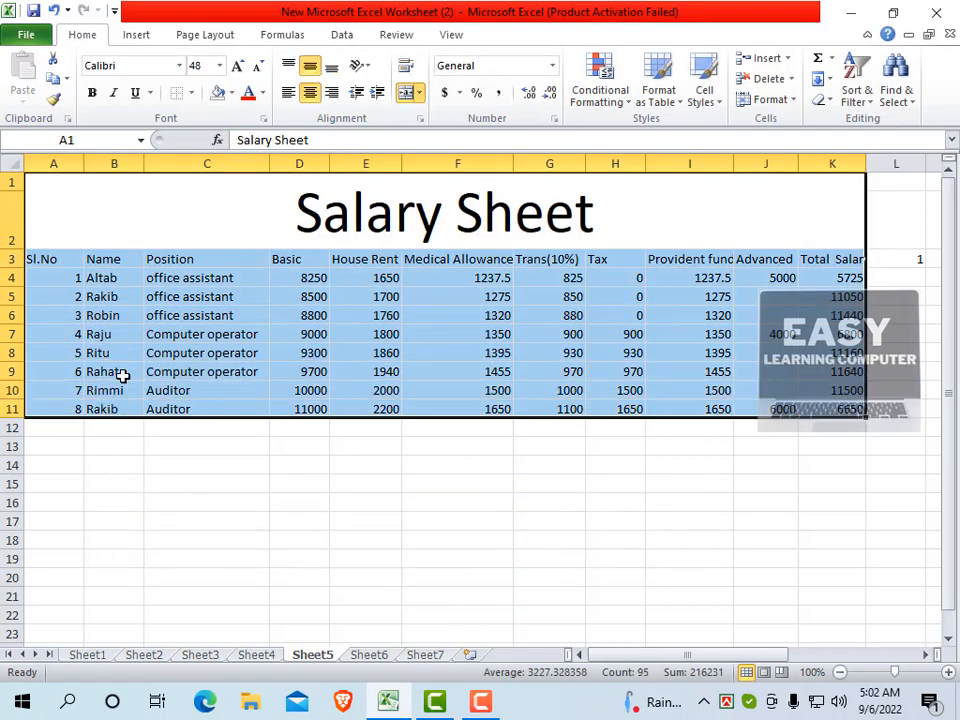
click(194, 98)
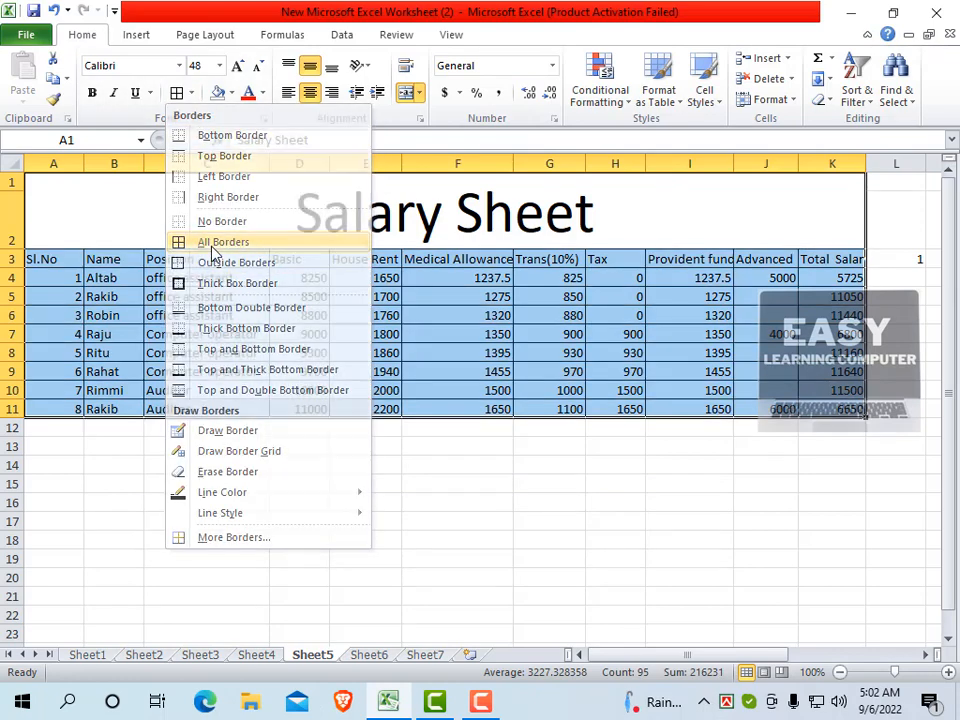
click(212, 248)
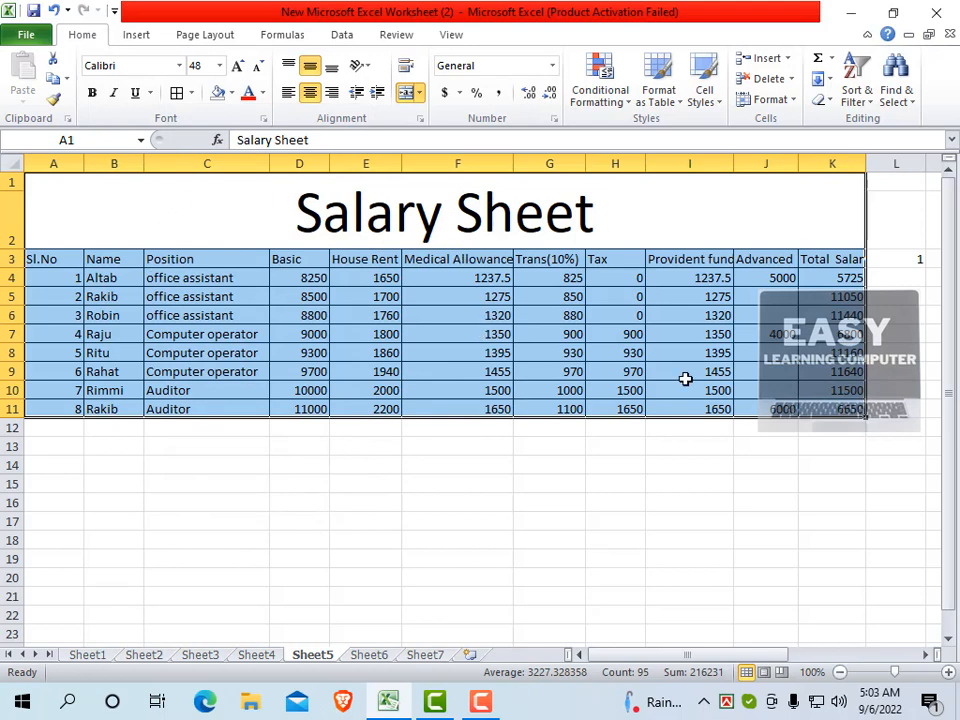
click(518, 348)
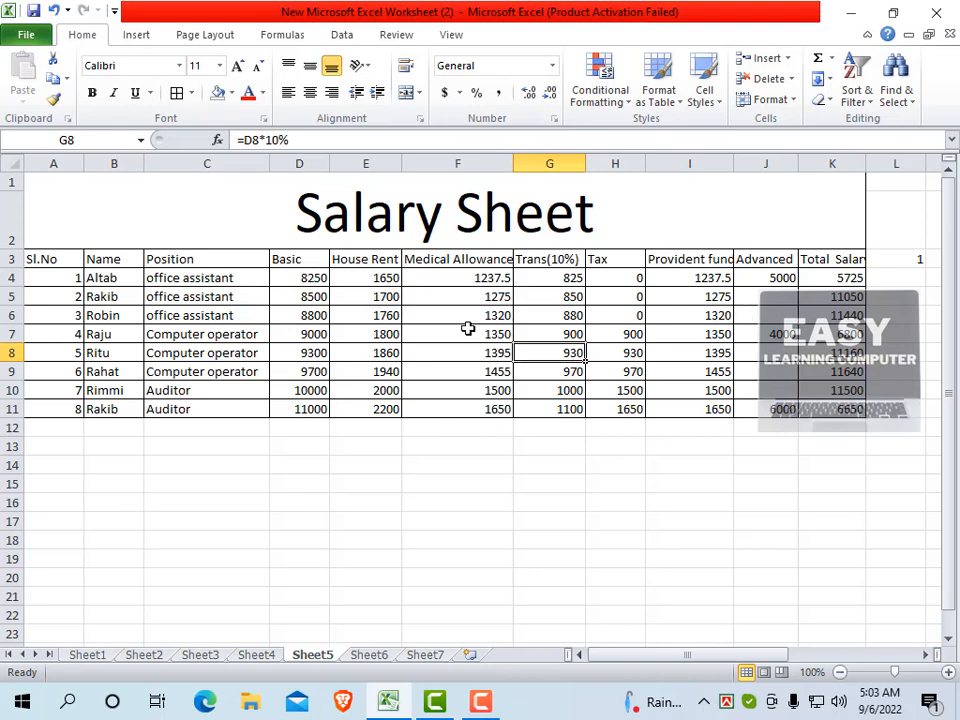
- Make the header row and all employee rows (A3:K11) bold and italic
drag(48, 265, 828, 409)
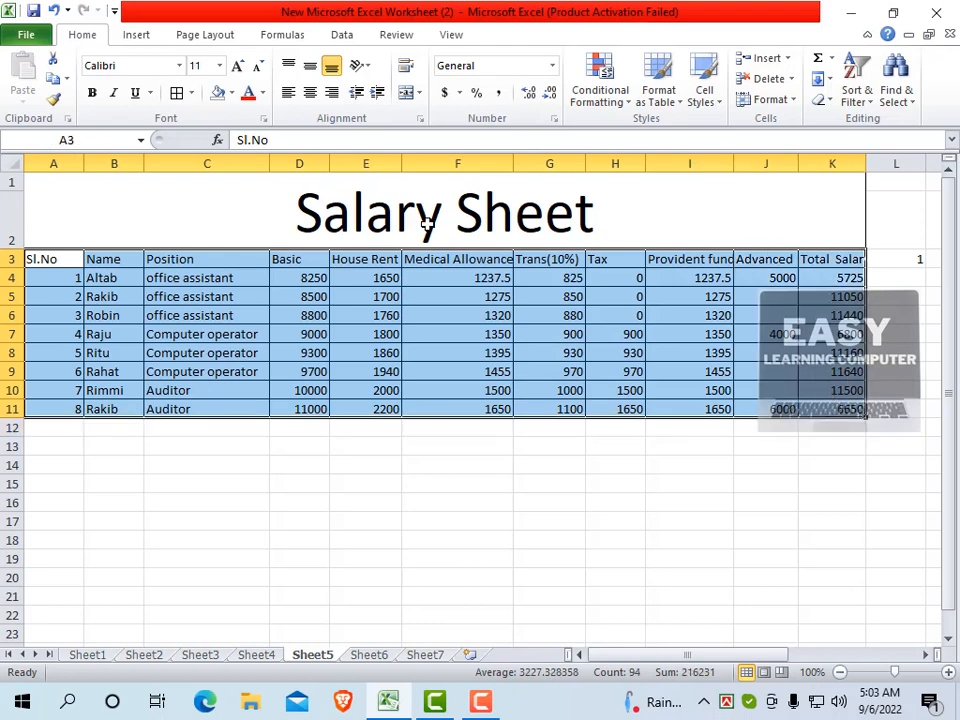
click(90, 96)
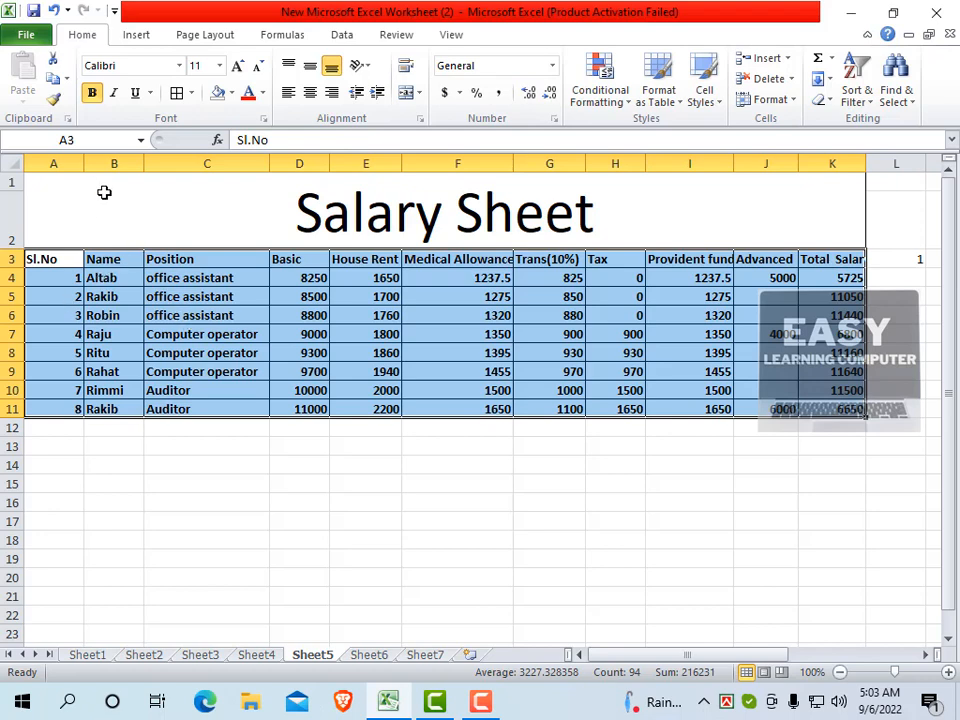
click(114, 96)
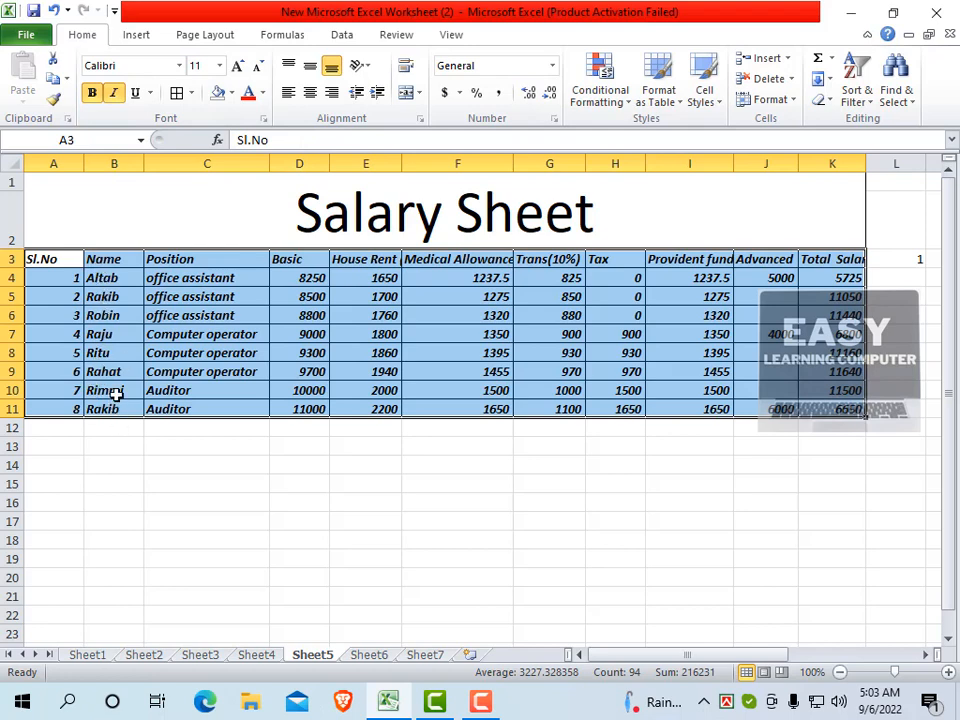
click(222, 332)
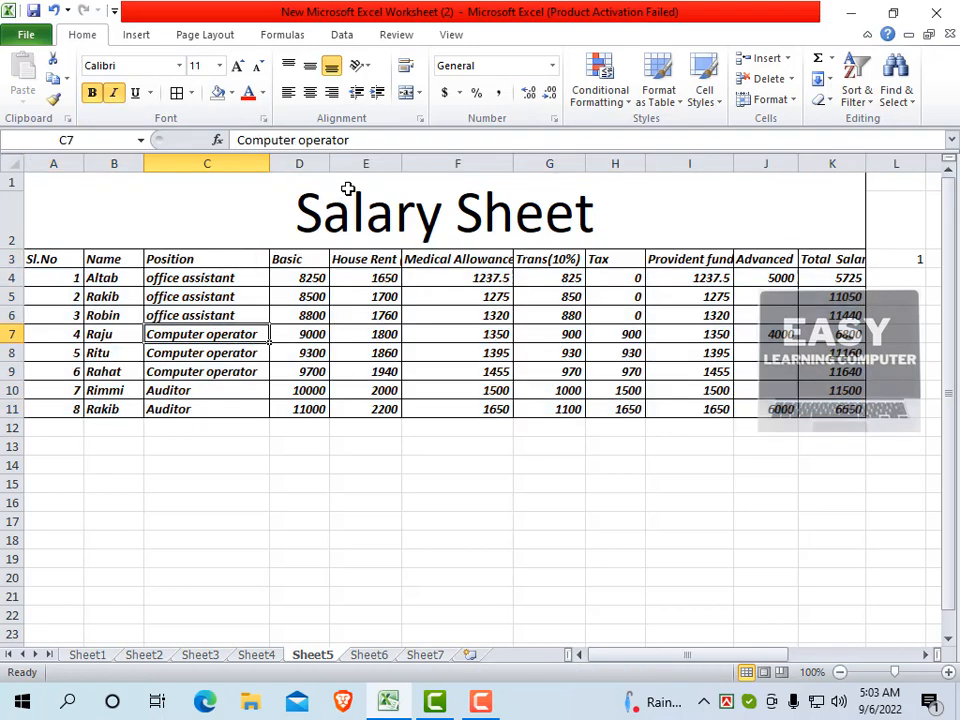
- Apply a double underline to the merged Salary Sheet title
click(279, 201)
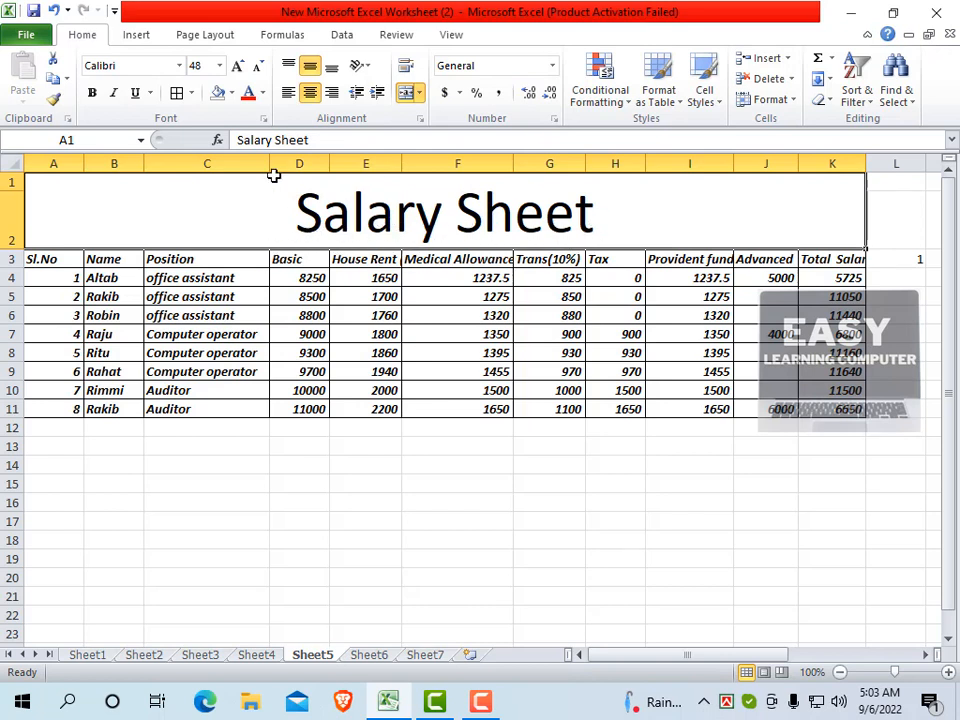
click(136, 94)
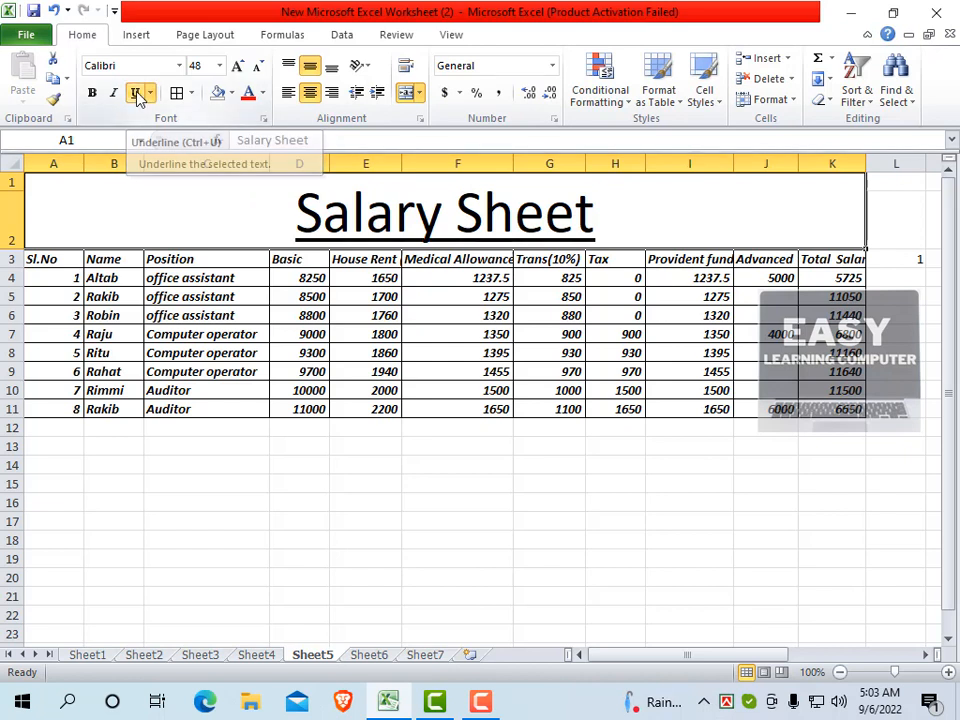
click(151, 93)
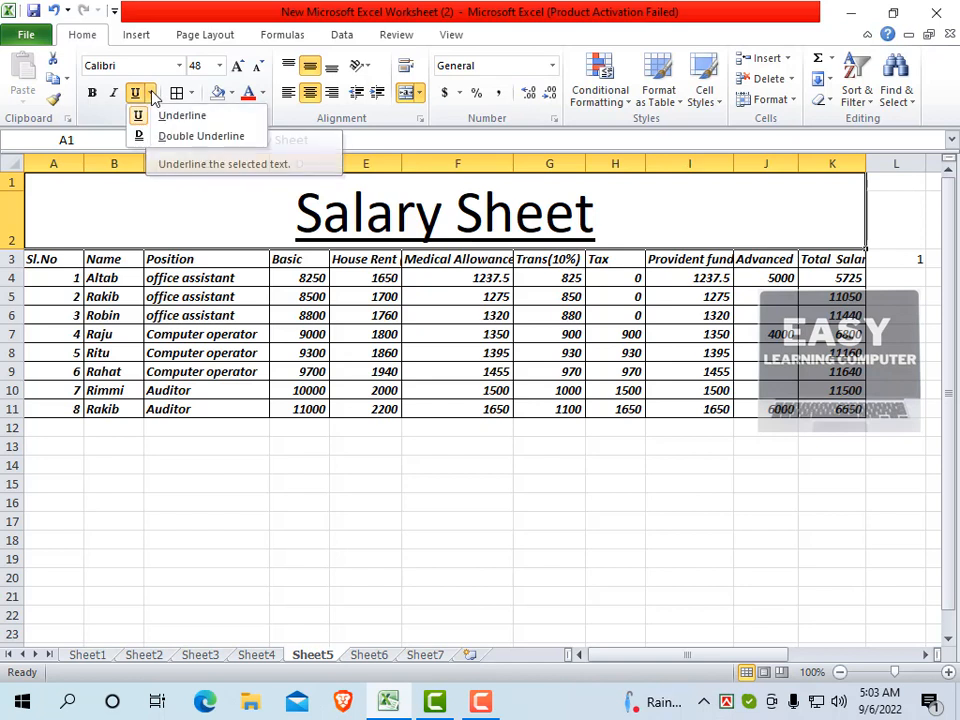
click(205, 140)
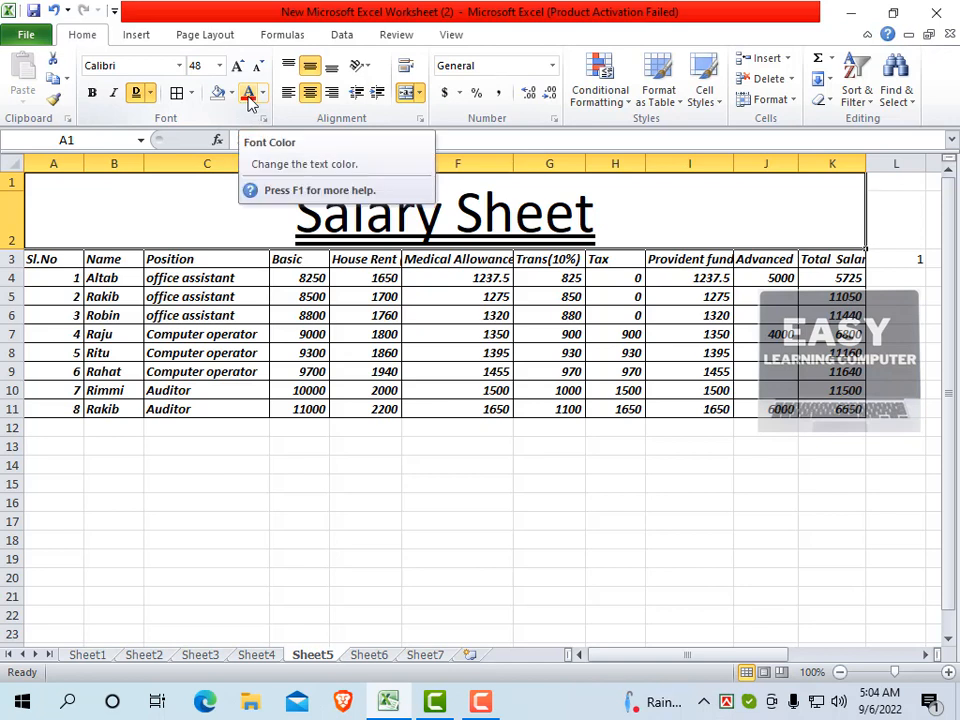
click(461, 370)
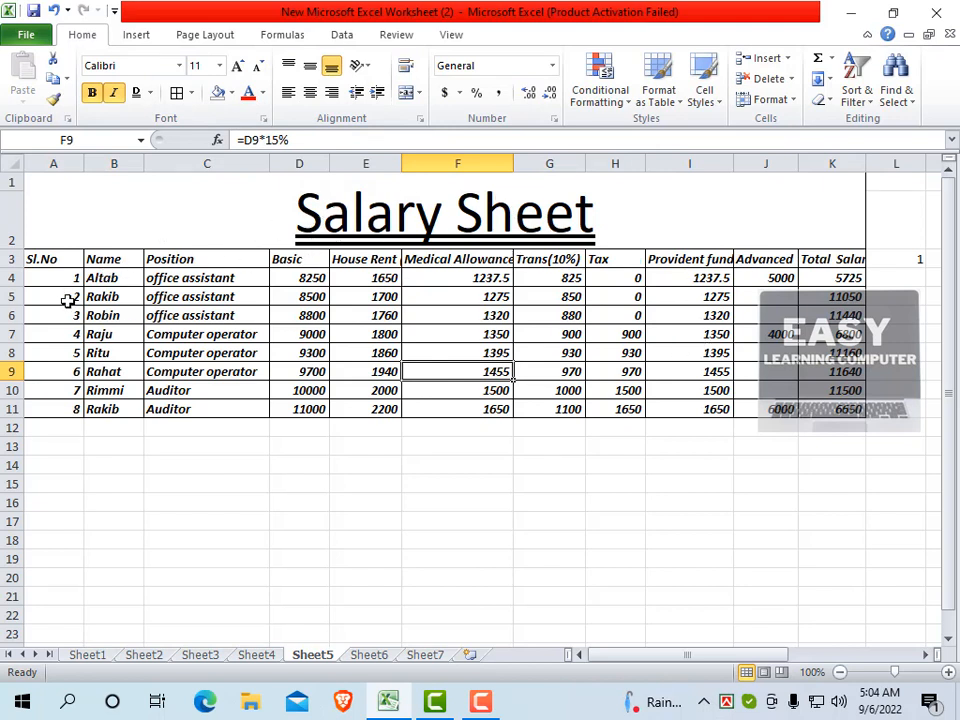
- Set the font color of the header and employee rows (A3:K11) to a custom blue from the standard color palette
drag(49, 262, 832, 409)
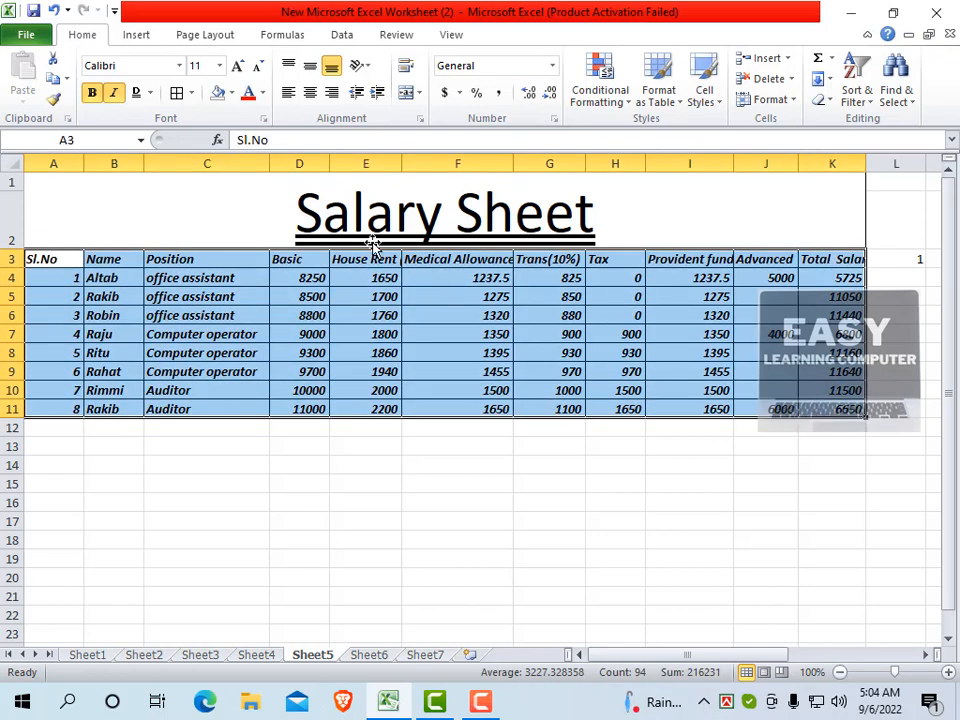
click(263, 93)
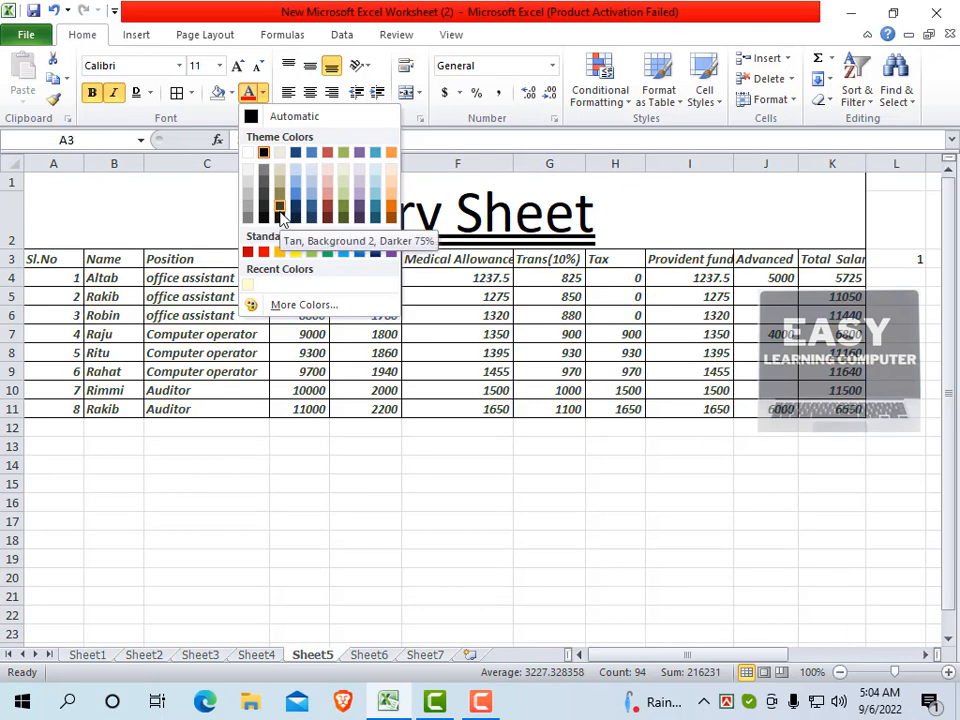
click(290, 305)
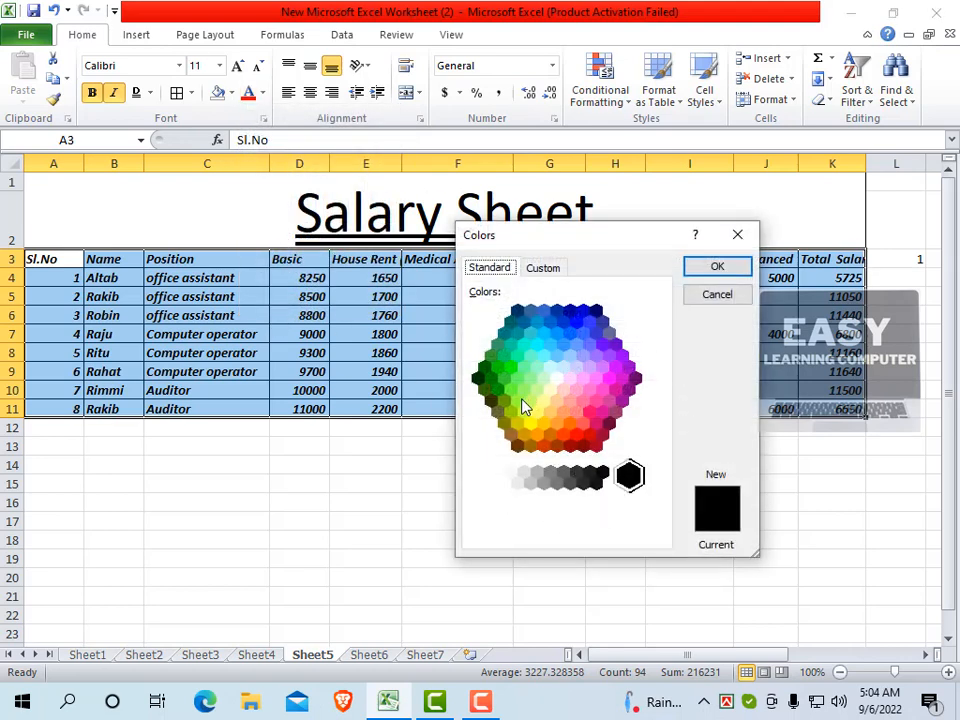
click(596, 334)
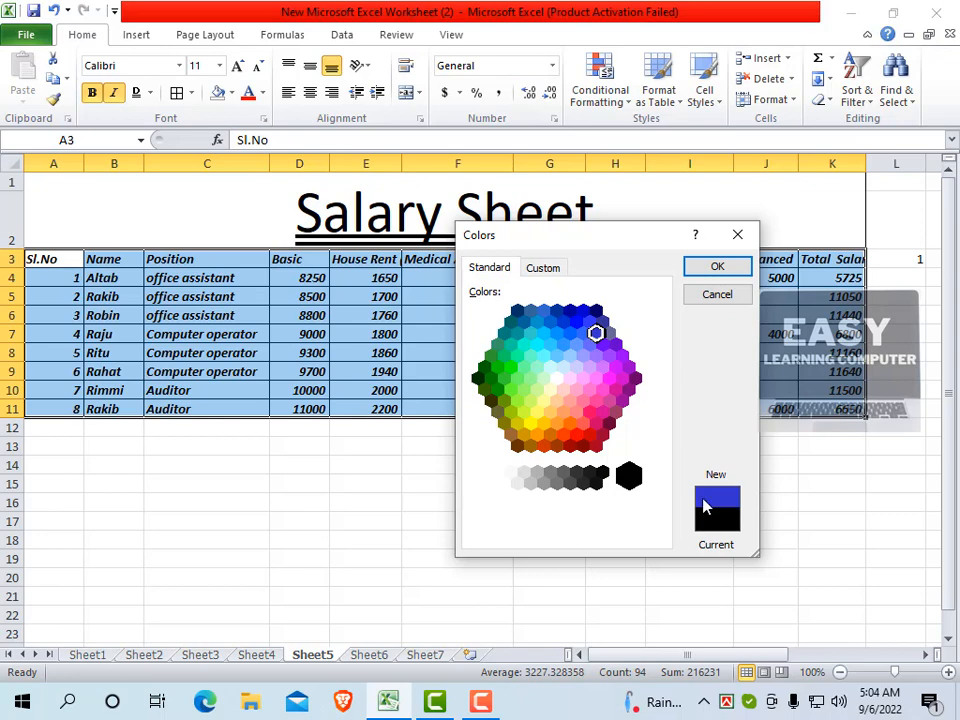
click(714, 267)
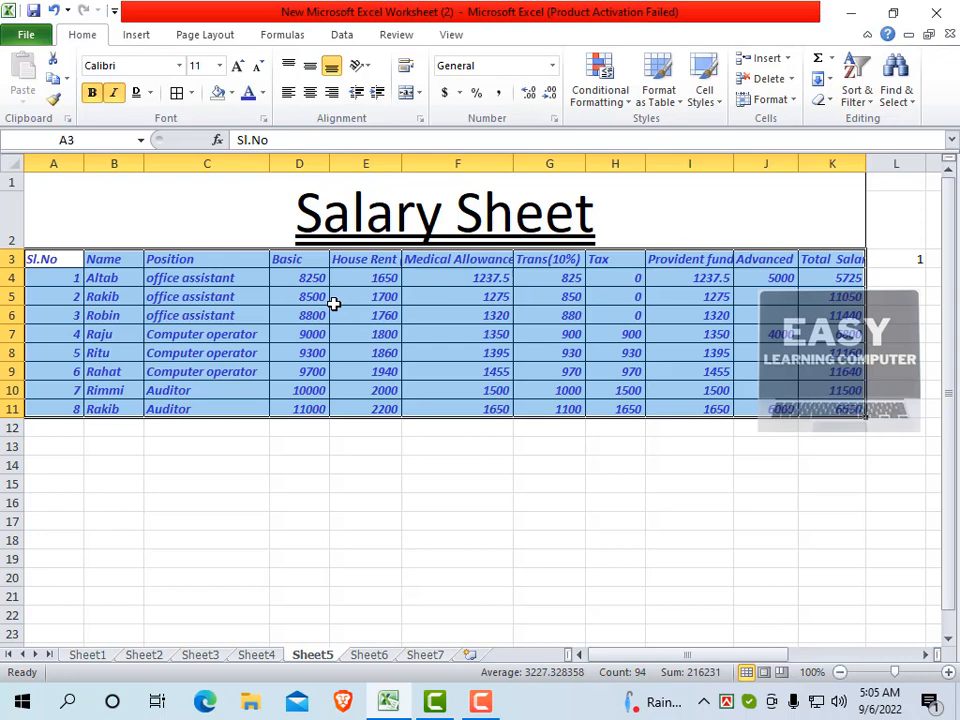
click(286, 216)
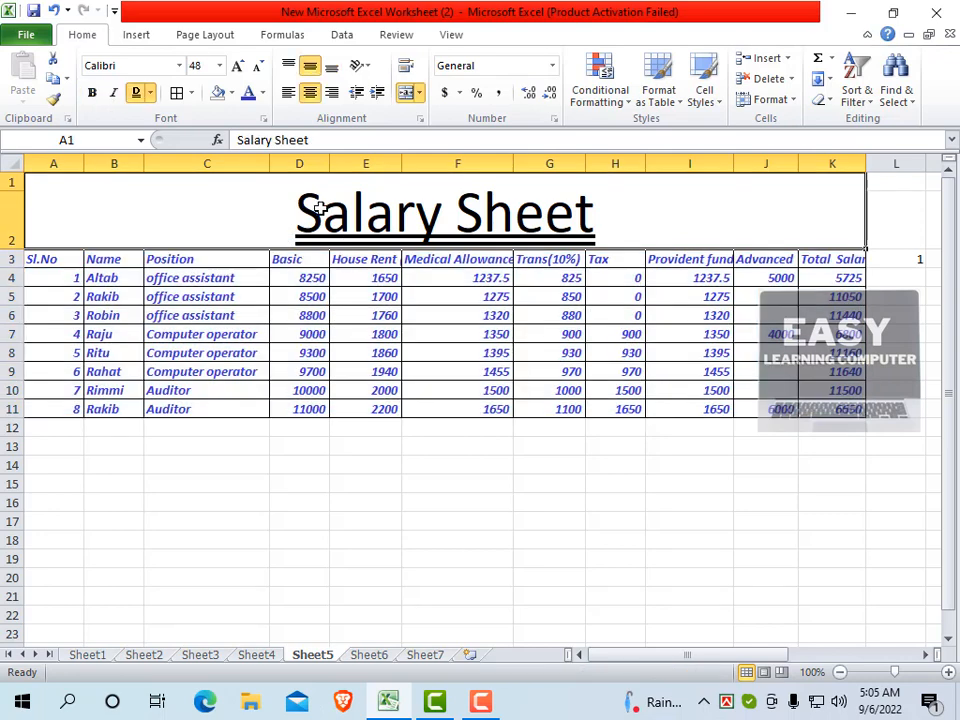
double_click(294, 210)
drag(294, 210, 597, 225)
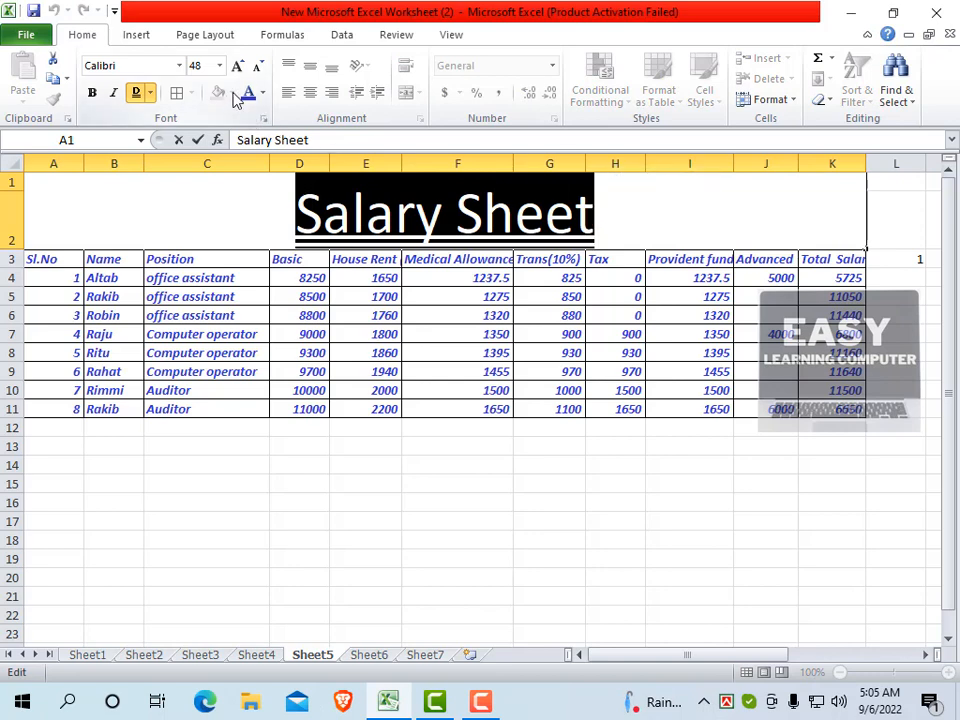
click(304, 263)
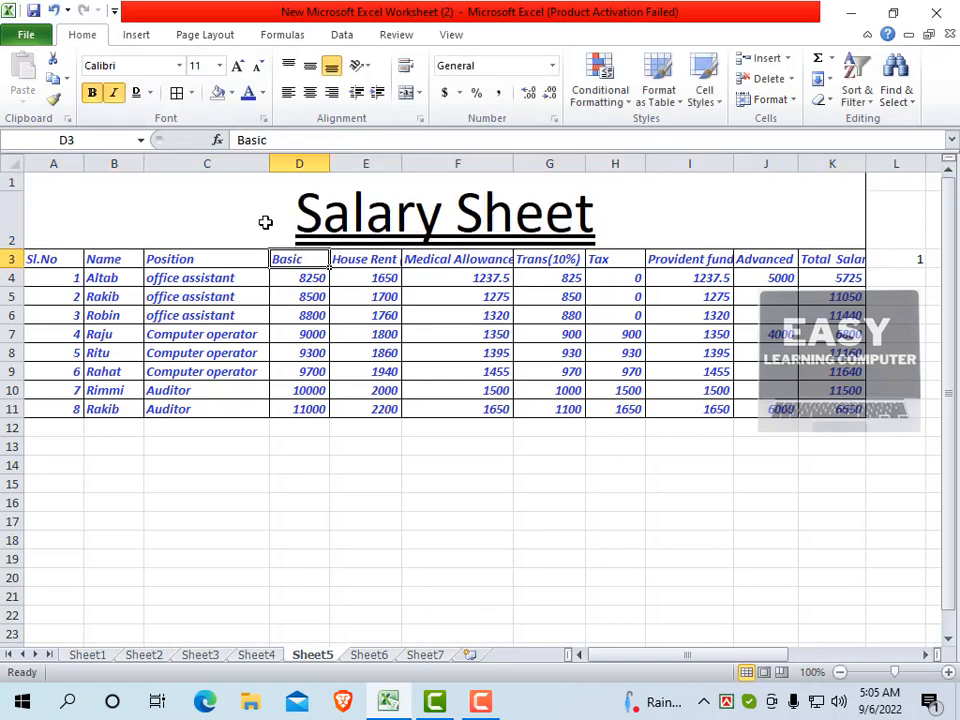
click(291, 222)
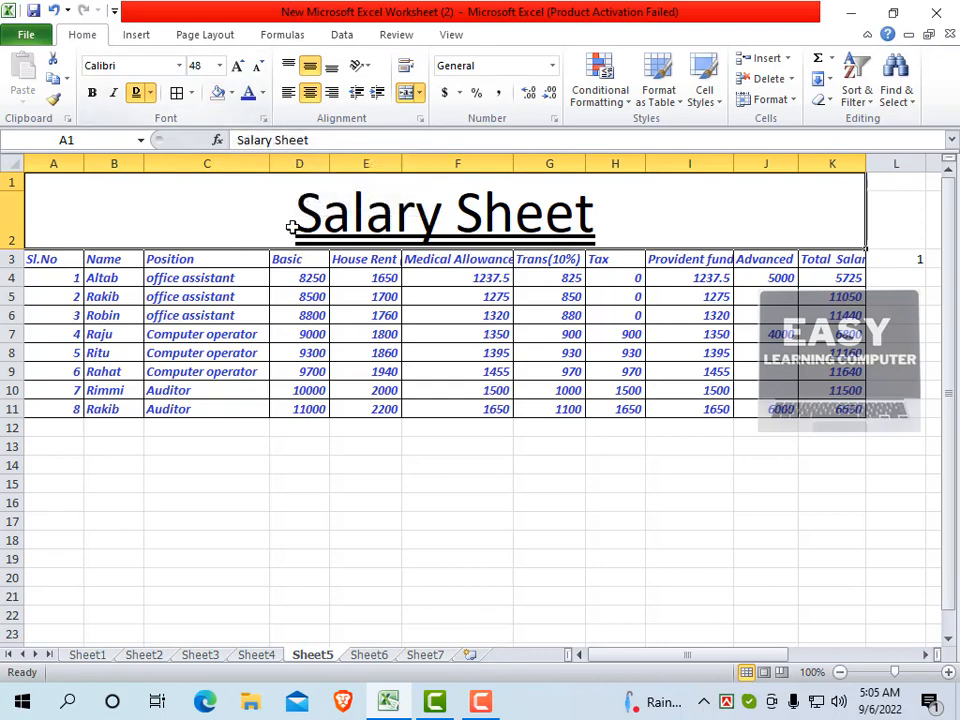
click(231, 92)
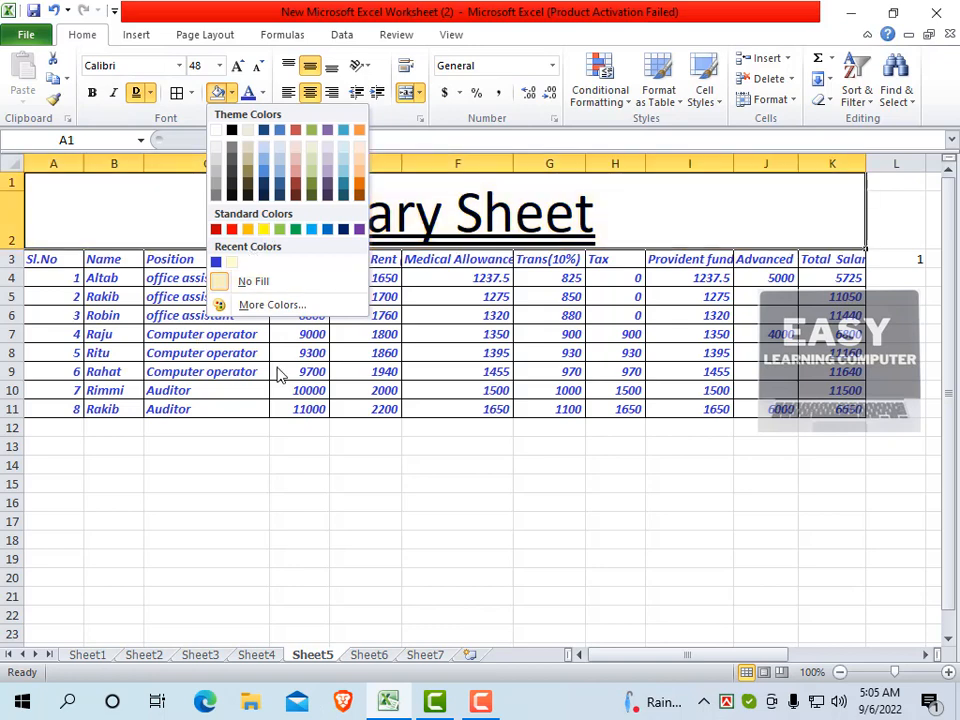
click(446, 370)
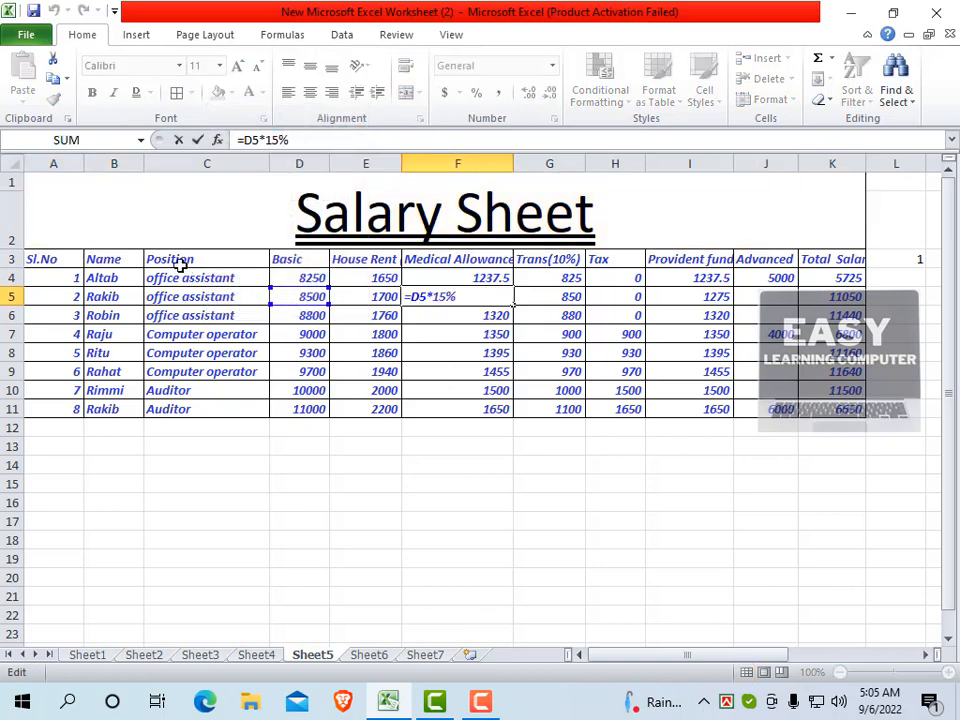
click(116, 261)
- Fill the Position header cell (C3) with standard yellow
click(157, 259)
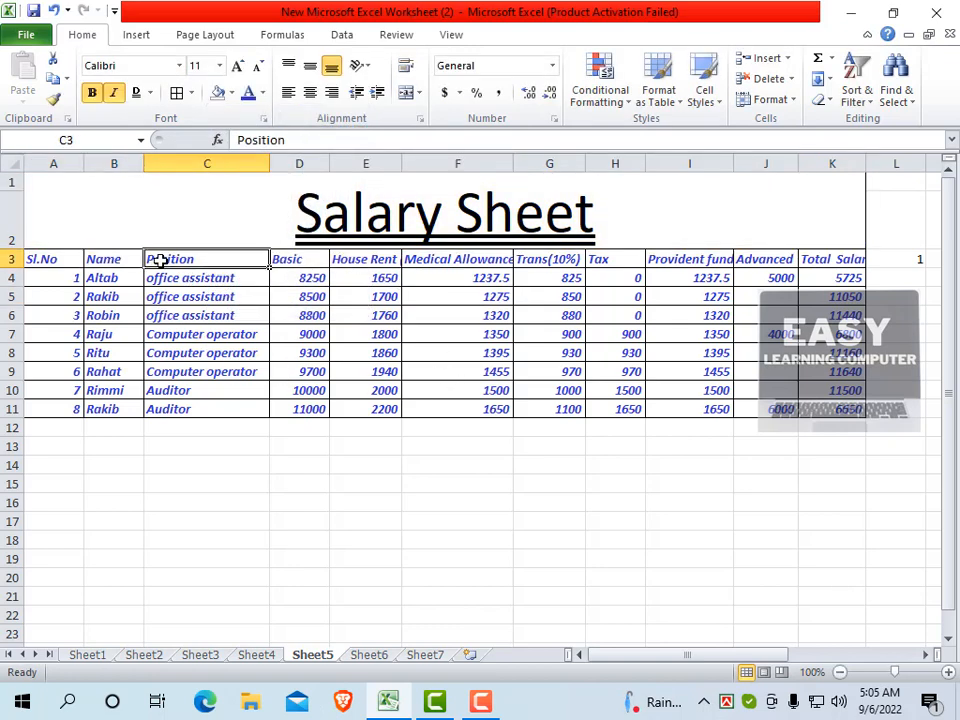
click(230, 93)
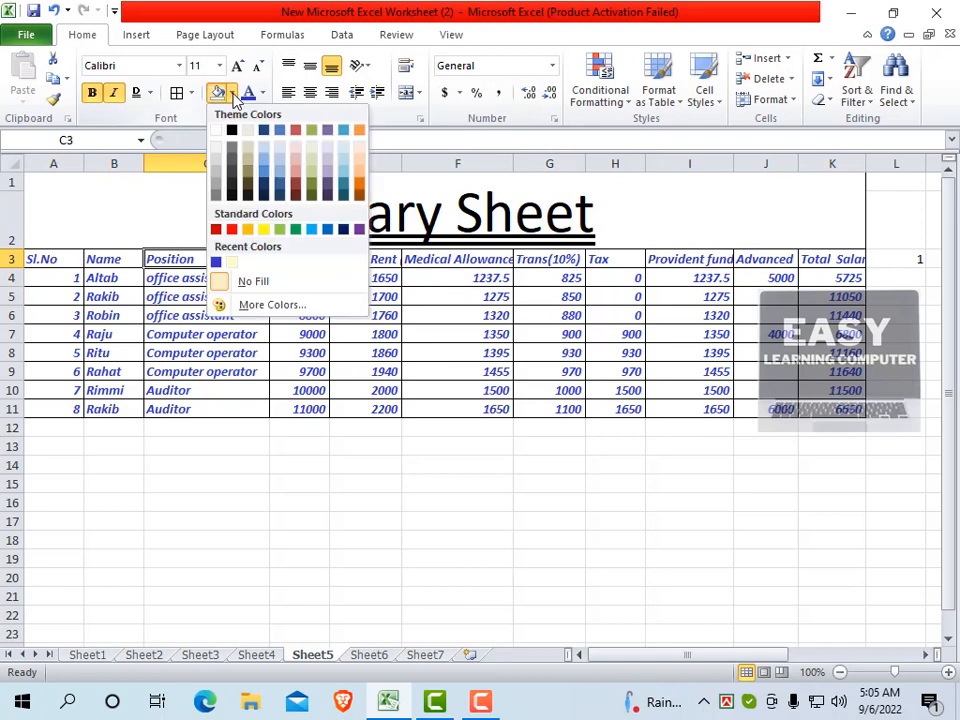
click(264, 230)
click(232, 280)
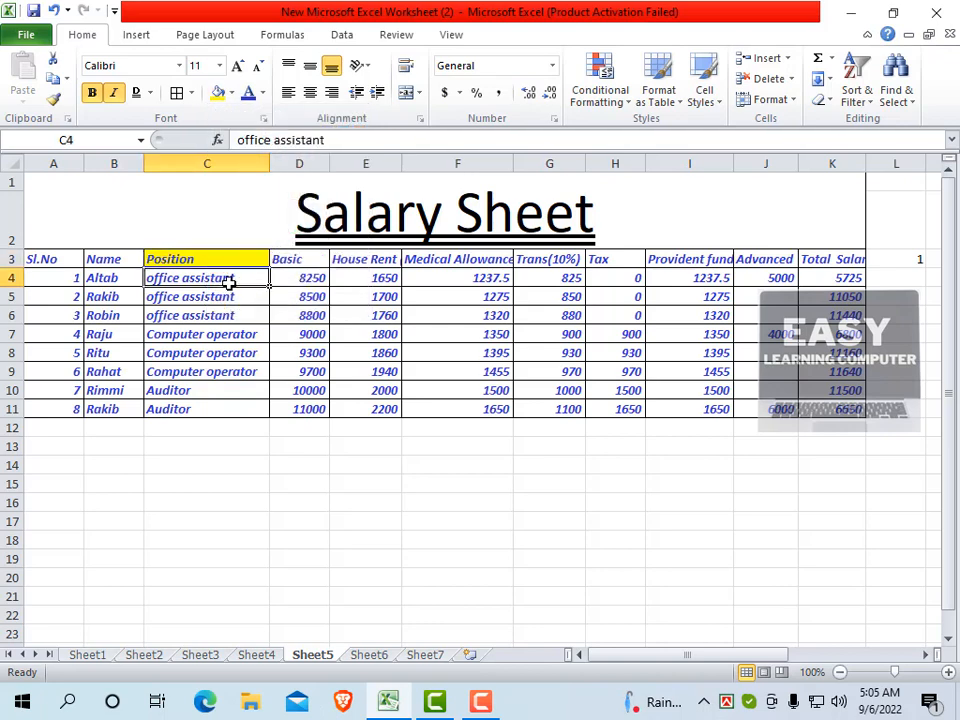
click(191, 259)
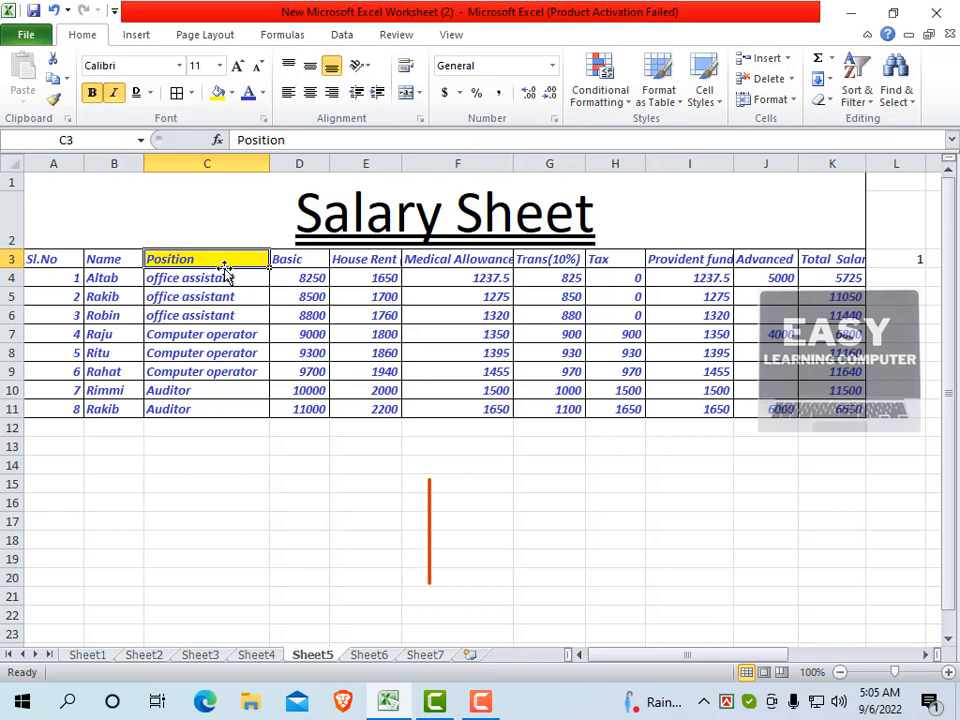
- Fill the merged Salary Sheet title cell with a light olive green theme color
click(285, 218)
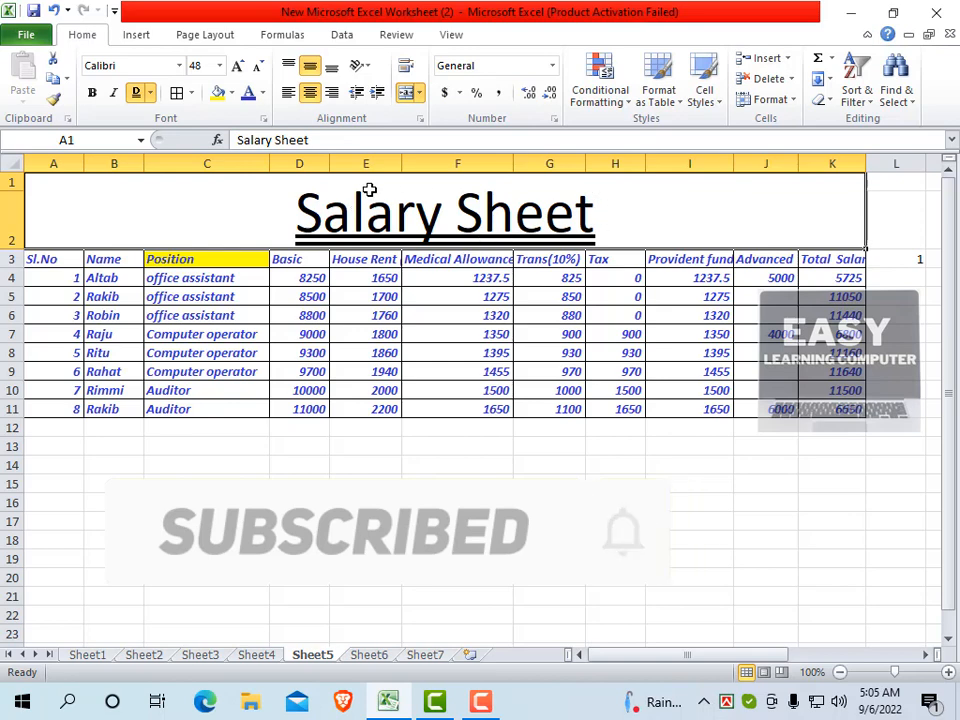
click(231, 93)
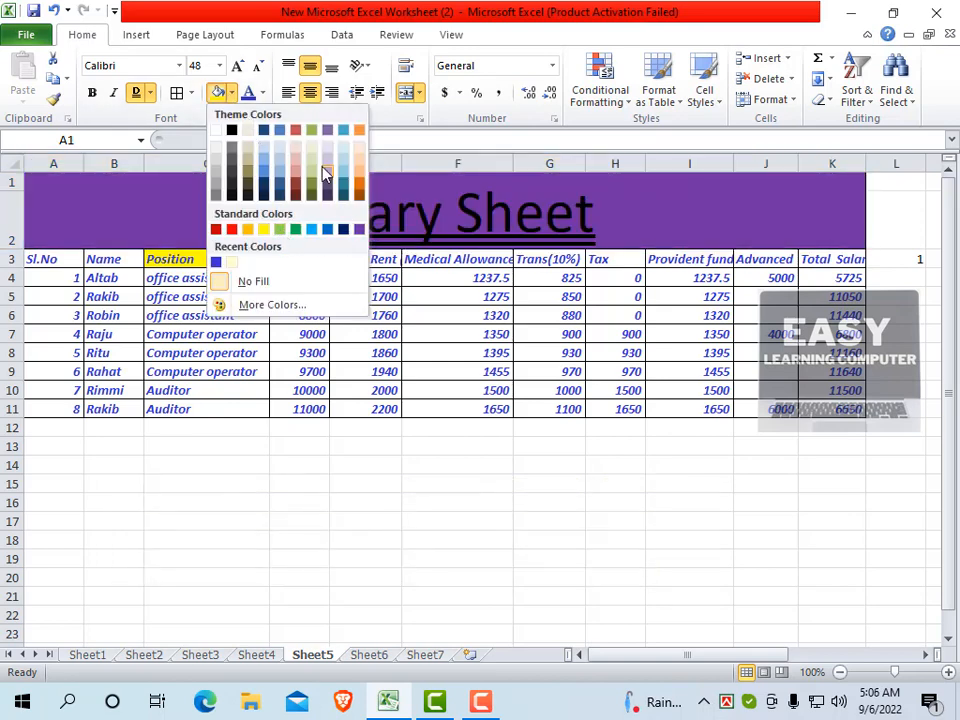
click(311, 158)
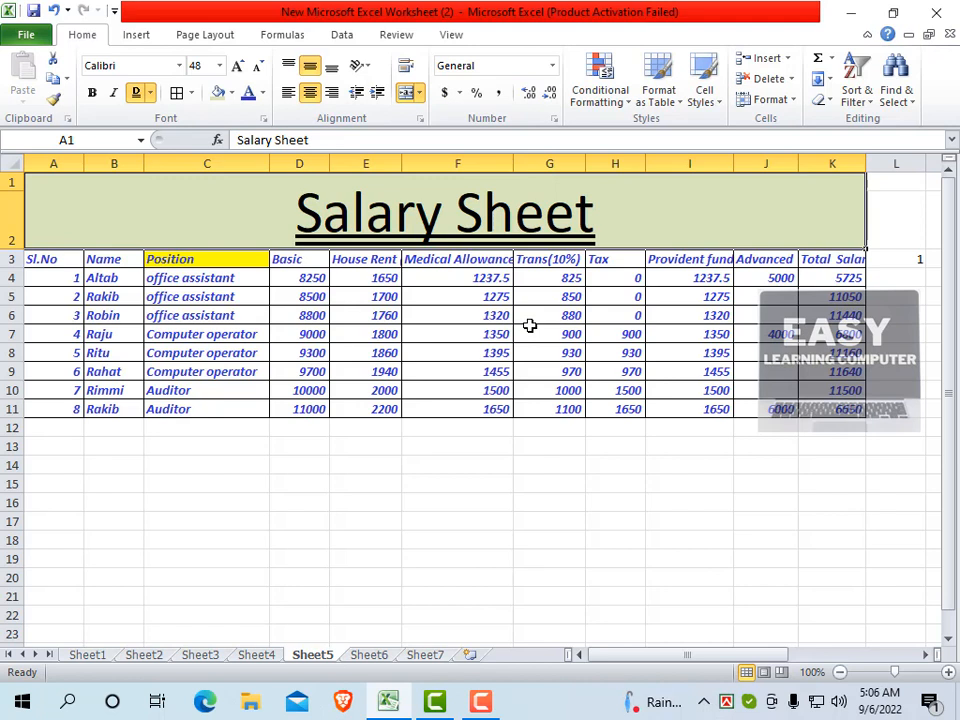
click(313, 277)
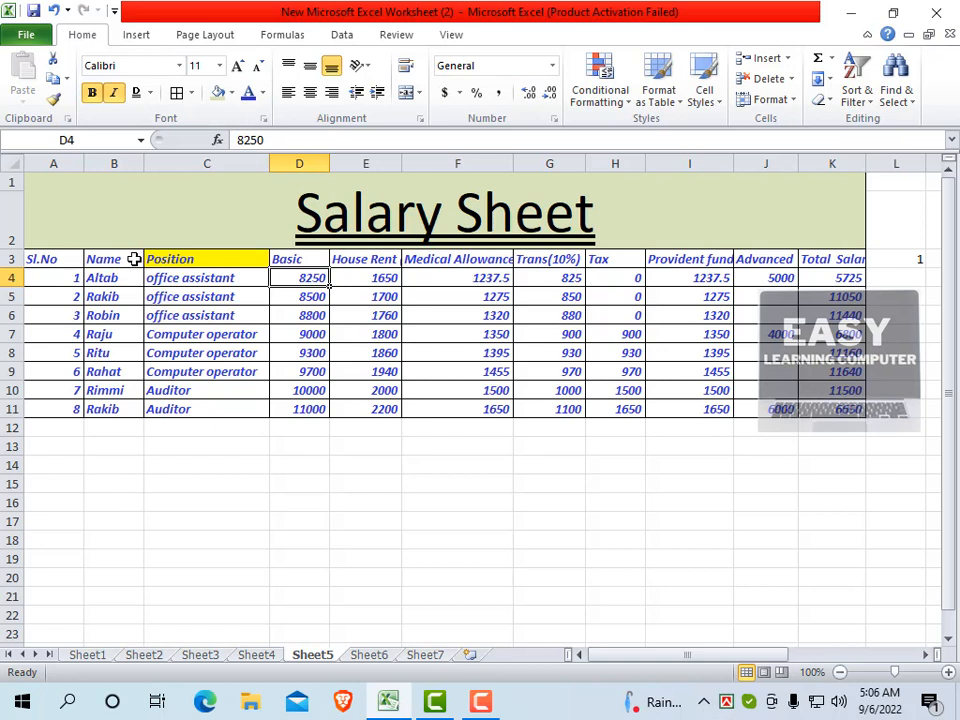
- Decrease the font size of the merged Salary Sheet title to 20
click(452, 227)
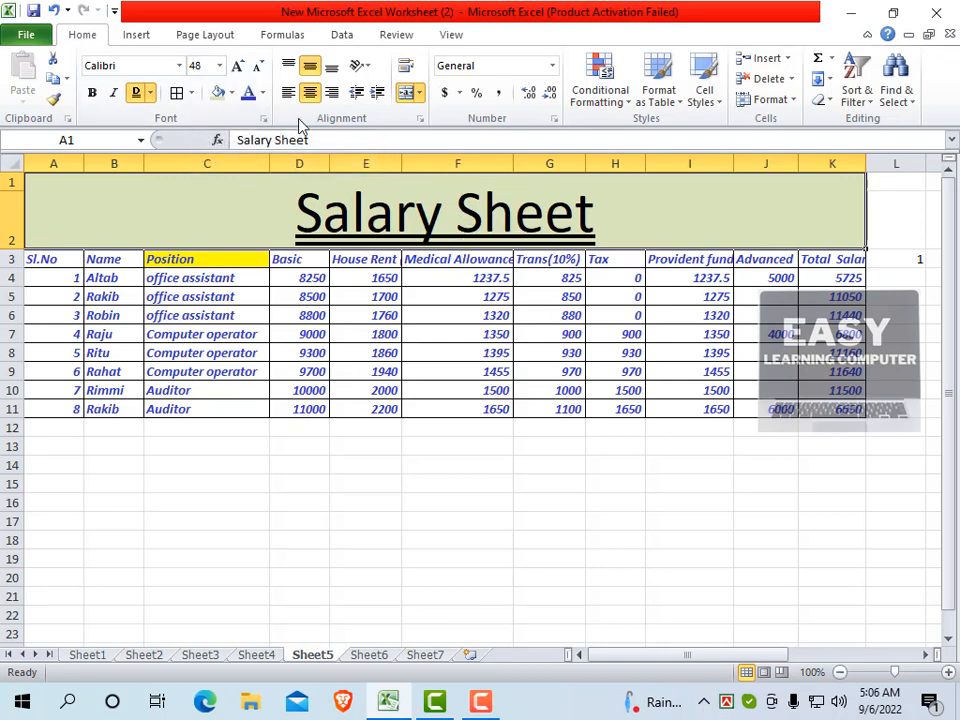
click(221, 67)
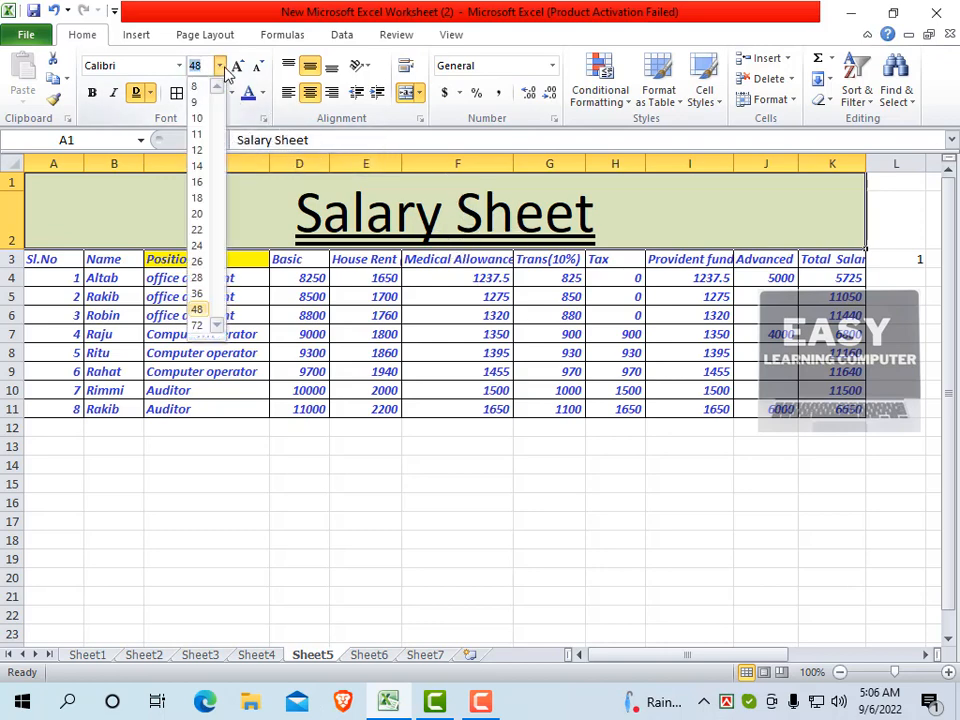
click(259, 196)
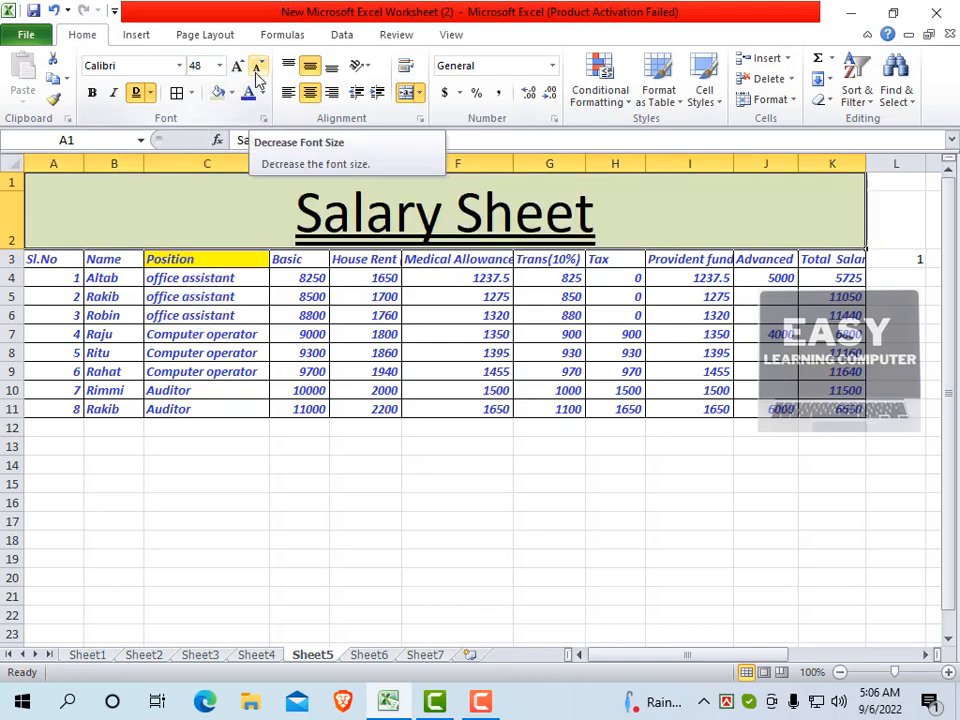
click(257, 72)
click(257, 72)
click(257, 72)
click(257, 72)
click(257, 72)
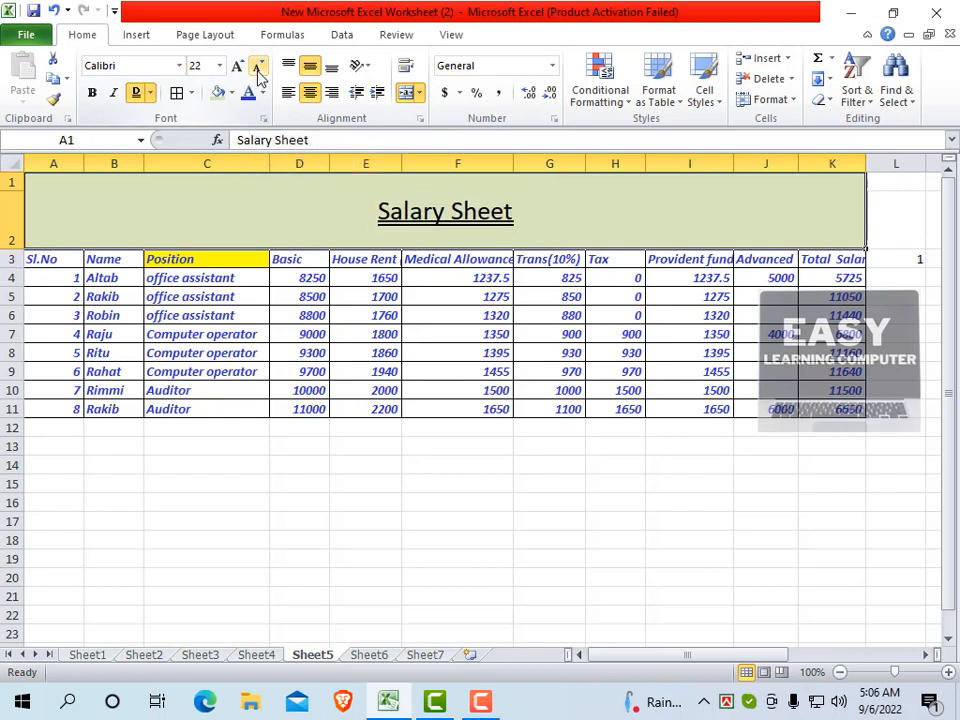
click(257, 72)
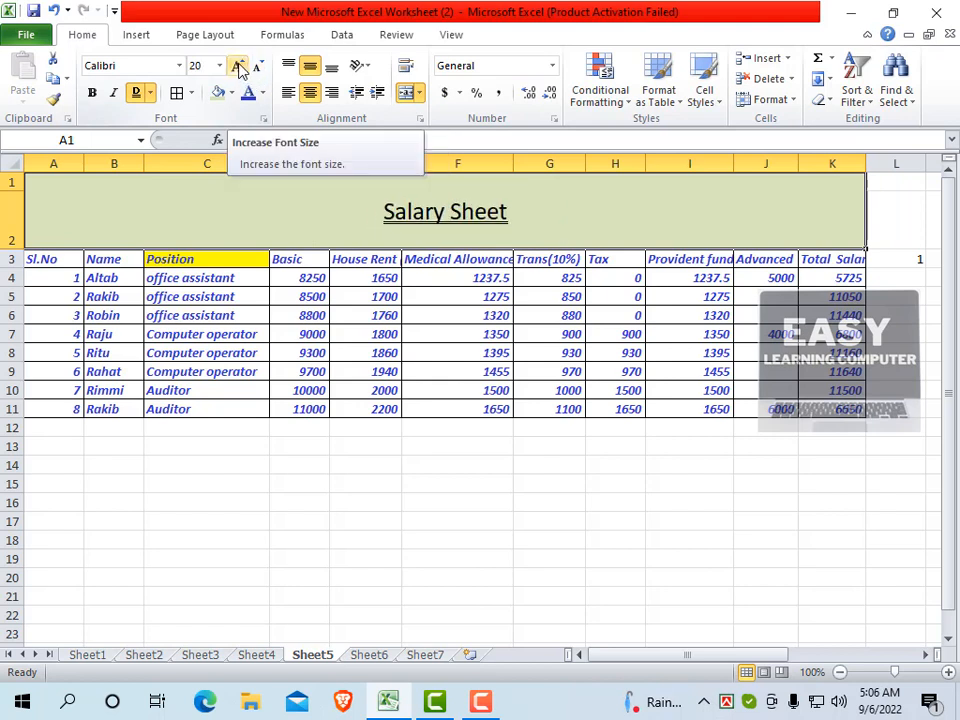
- Enlarge the merged Salary Sheet title's text to at least 36, and reduce its font size to 28
click(237, 66)
click(237, 66)
click(237, 66)
click(237, 66)
click(237, 66)
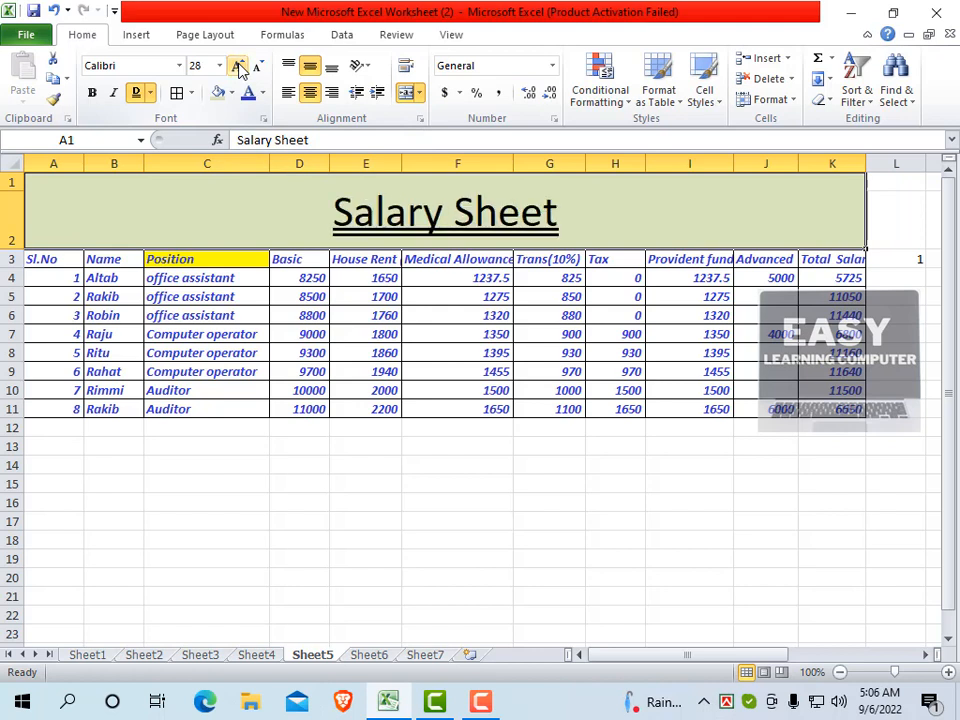
click(237, 66)
click(257, 70)
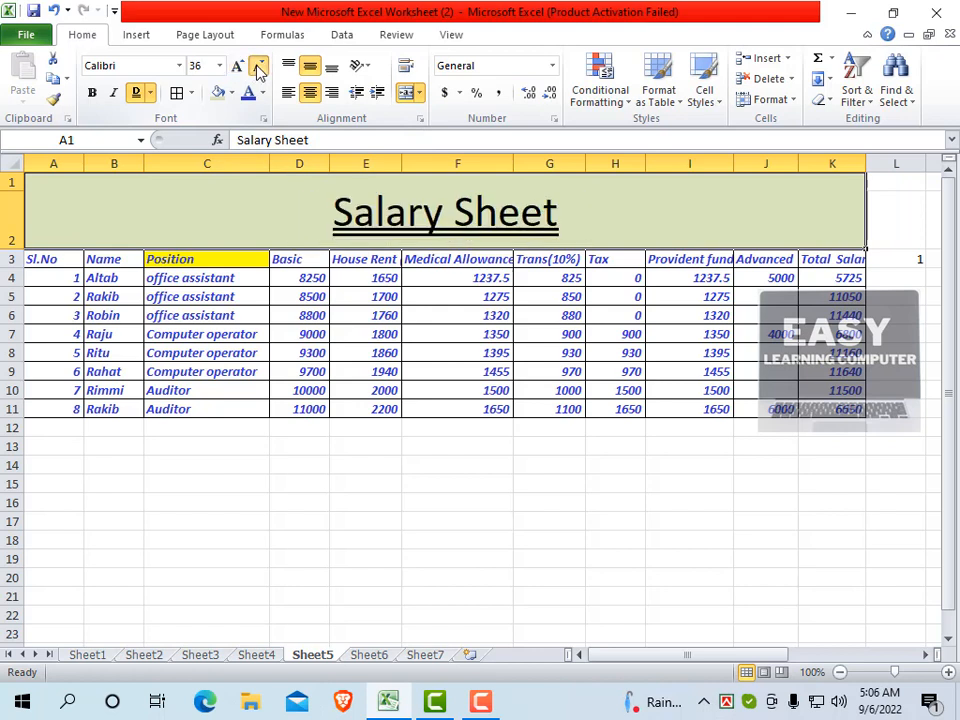
click(259, 70)
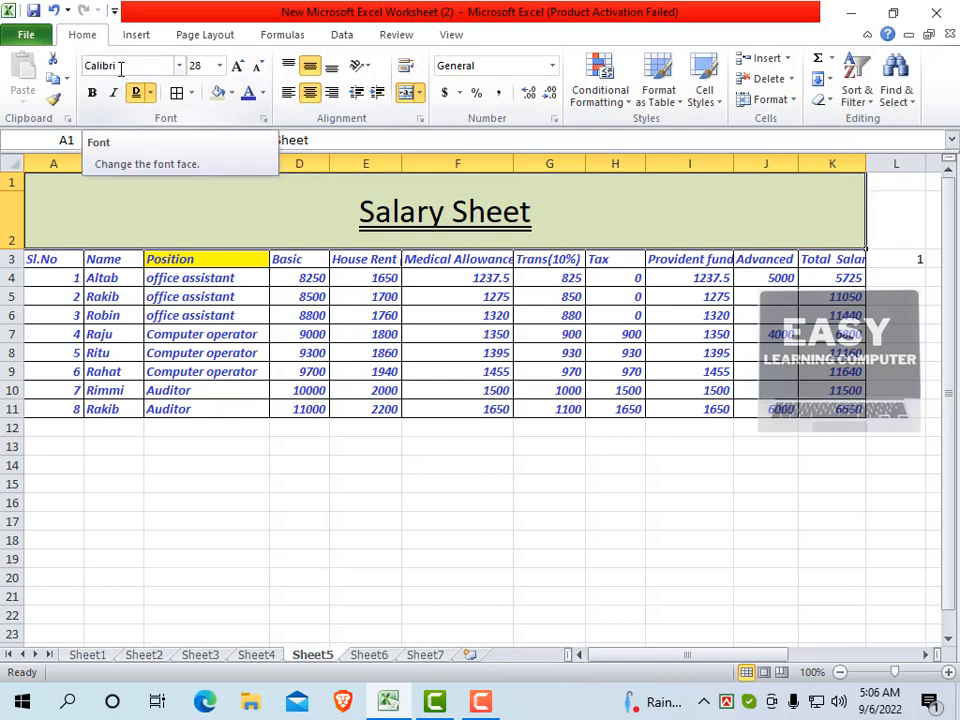
- Preview various fonts on the Salary Sheet title and on the header and employee rows (A3:K11)
click(179, 66)
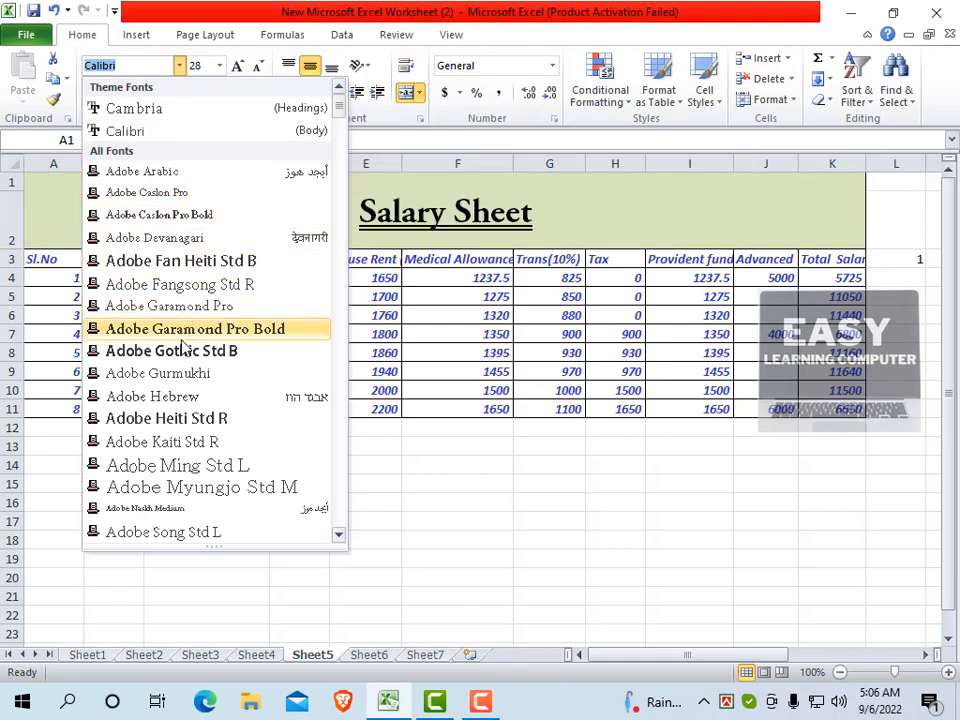
click(553, 231)
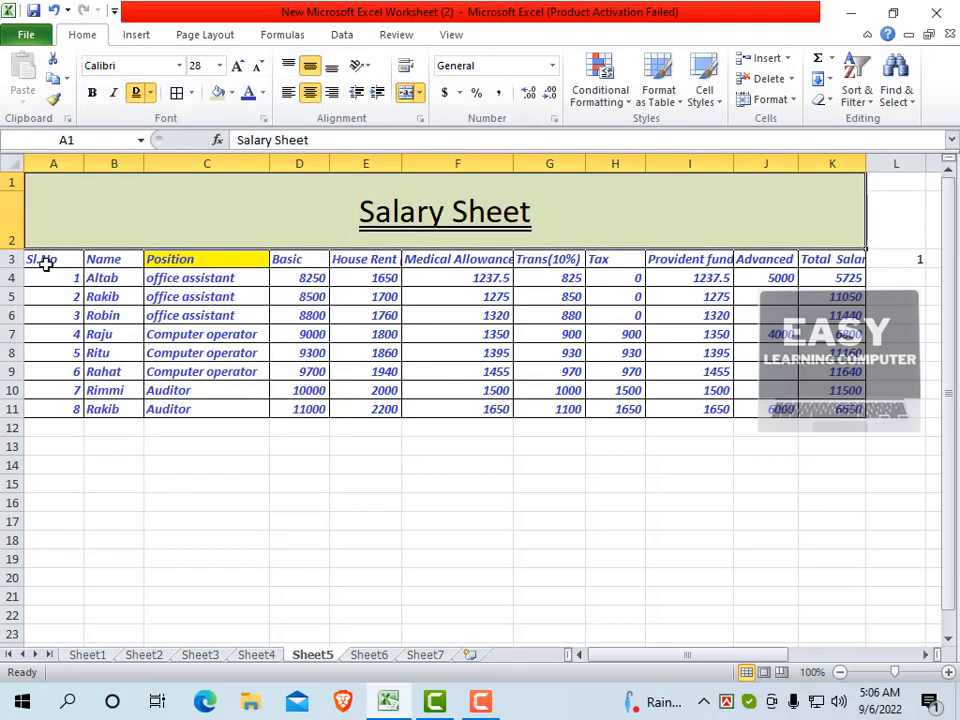
drag(43, 259, 820, 407)
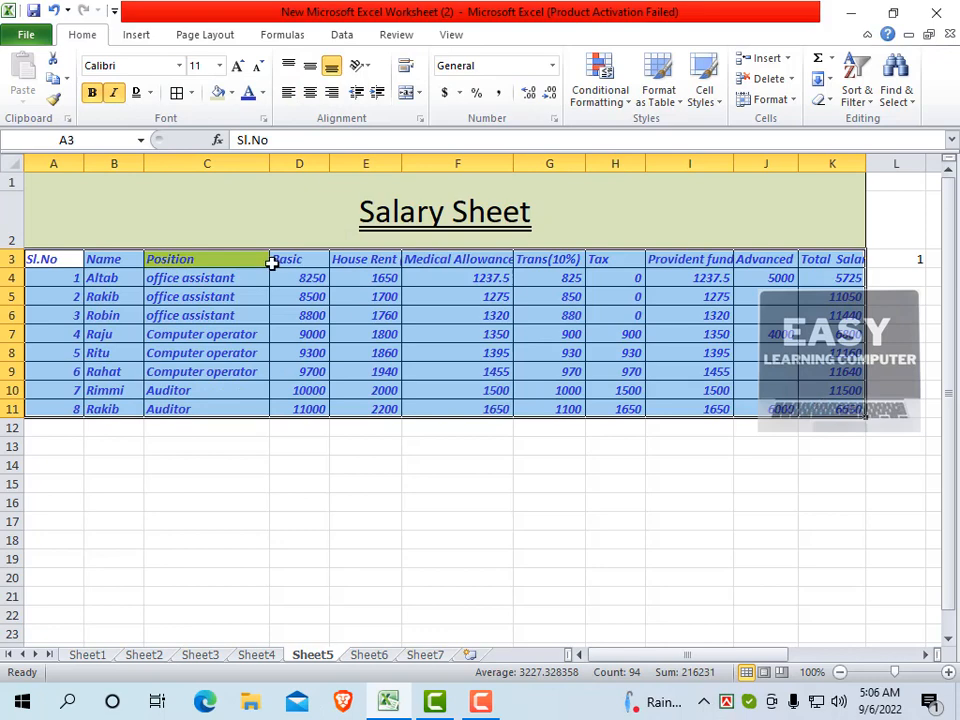
click(179, 66)
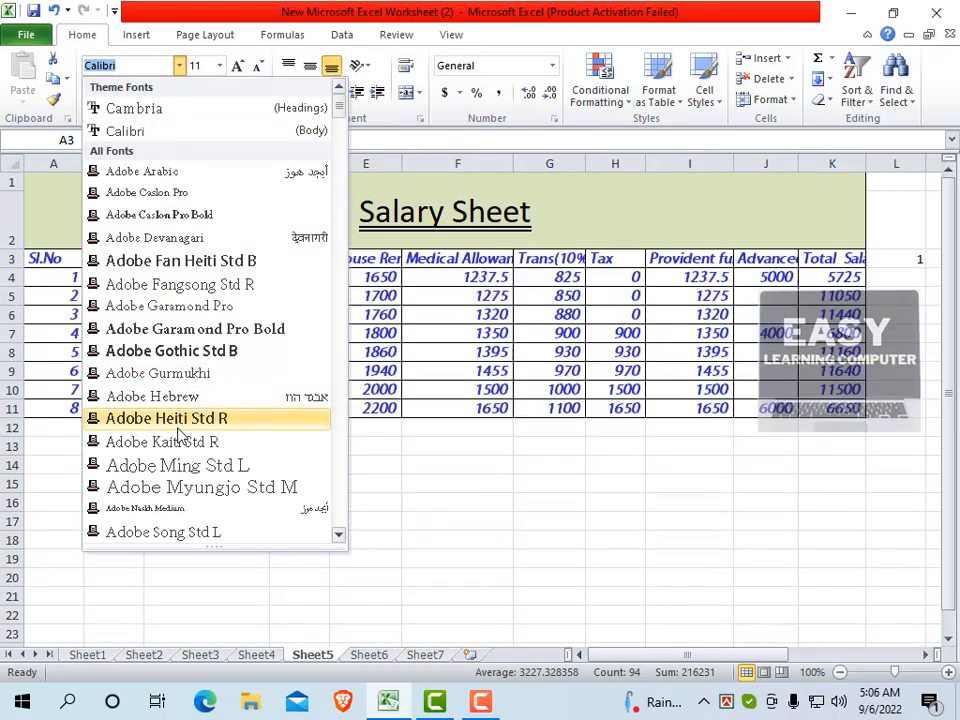
scroll(182, 440, down, 2)
scroll(182, 468, down, 1)
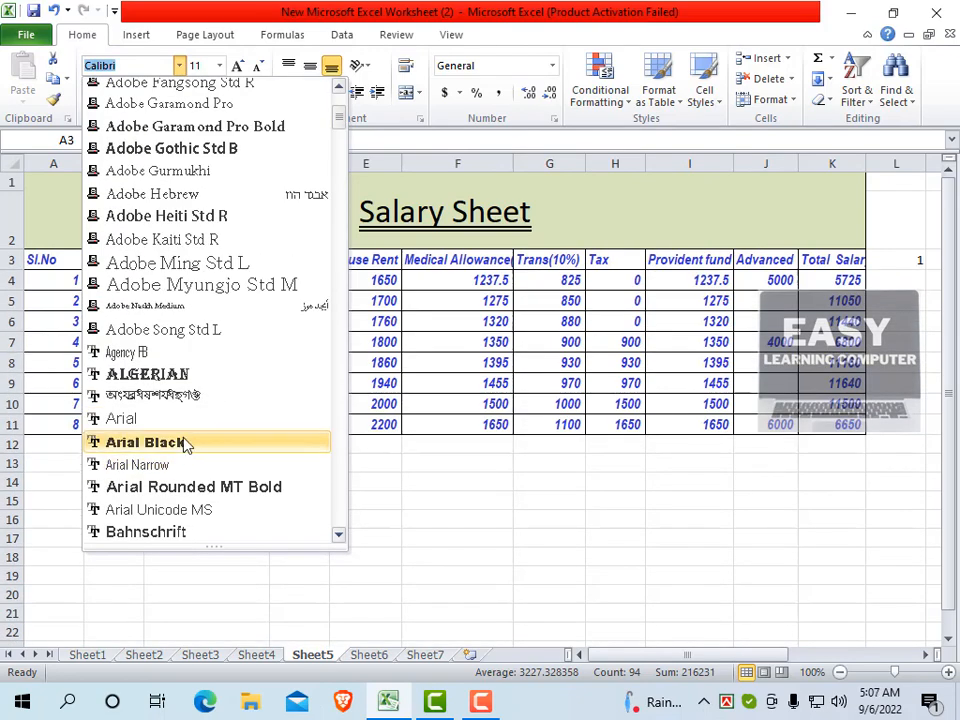
scroll(175, 450, down, 2)
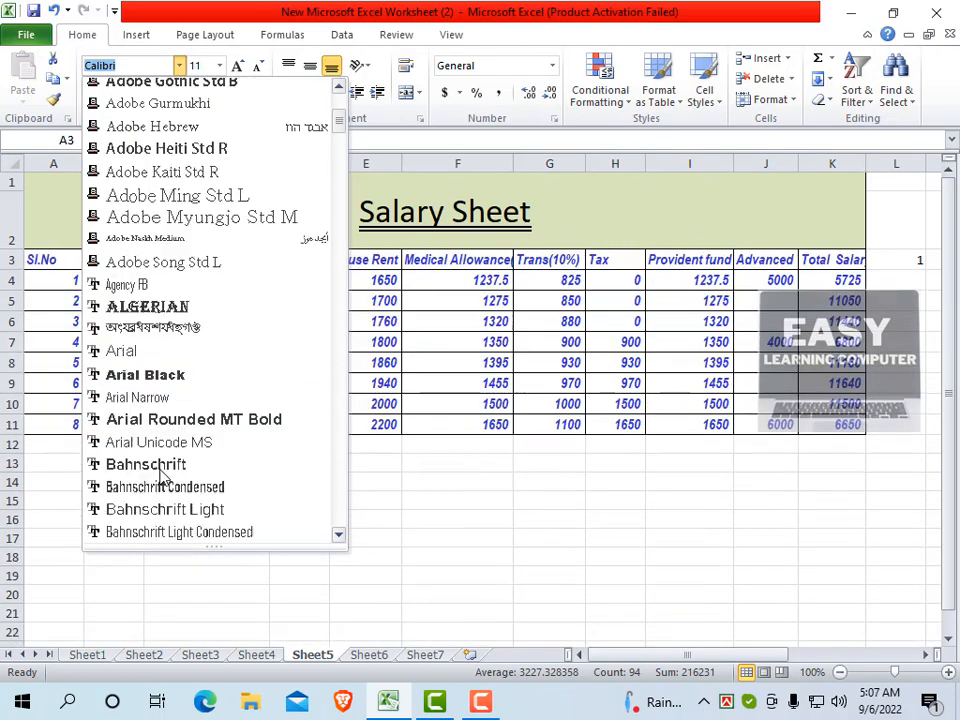
scroll(160, 508, down, 4)
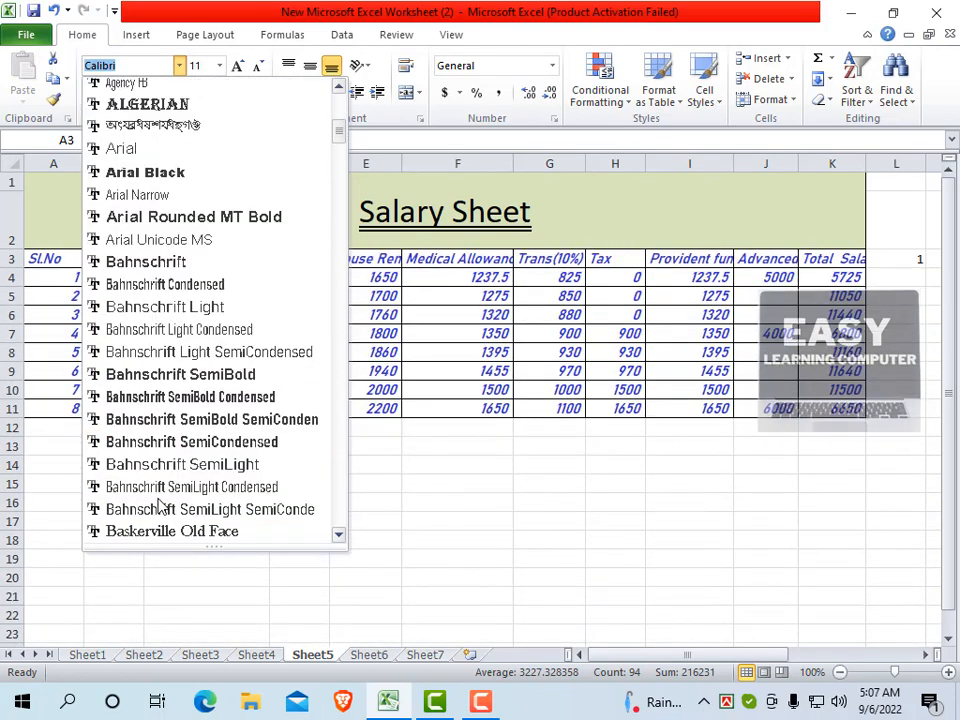
scroll(165, 505, down, 7)
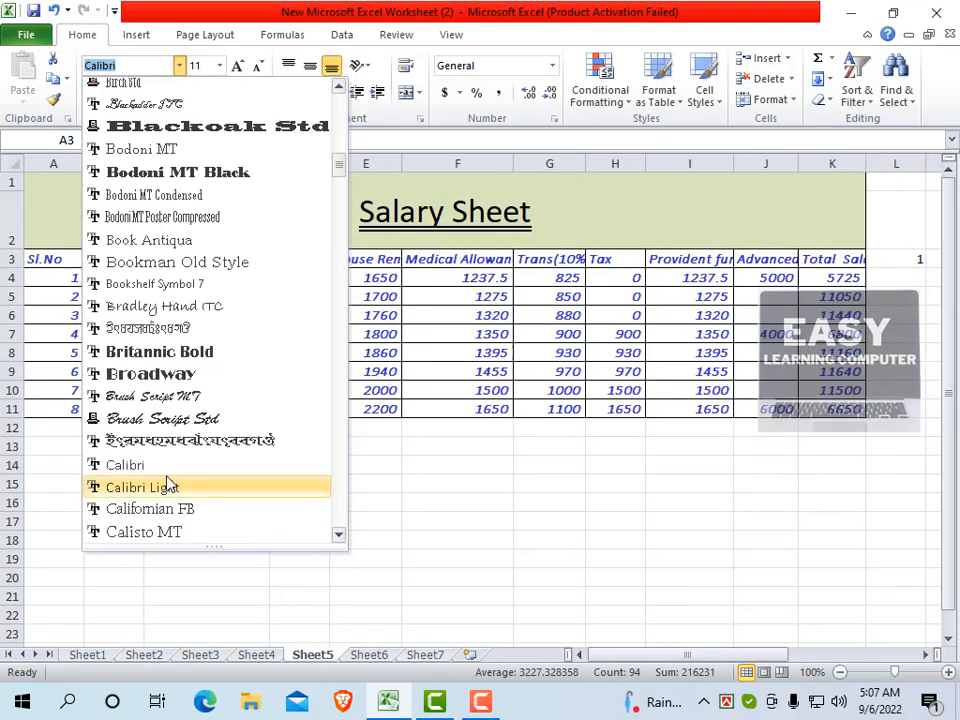
scroll(190, 420, up, 7)
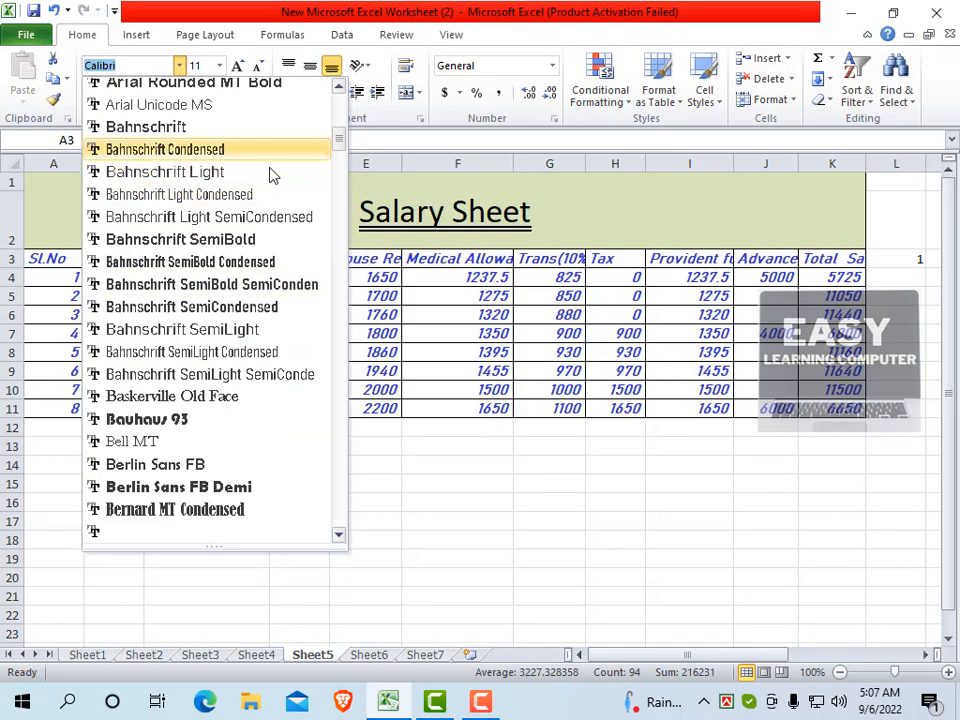
key(Escape)
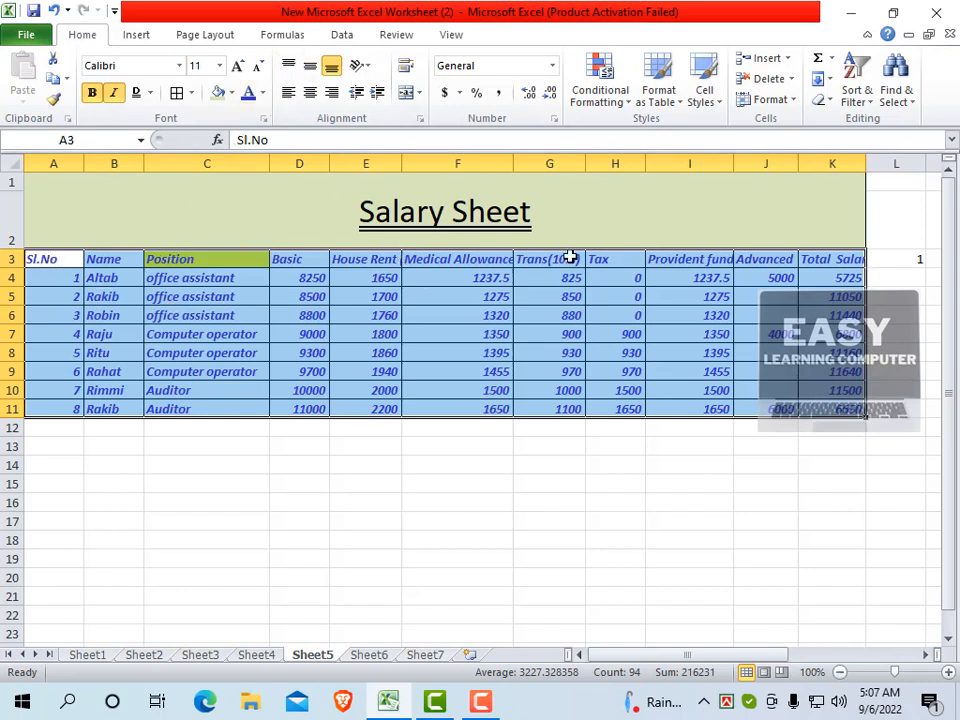
drag(743, 404, 553, 401)
click(453, 360)
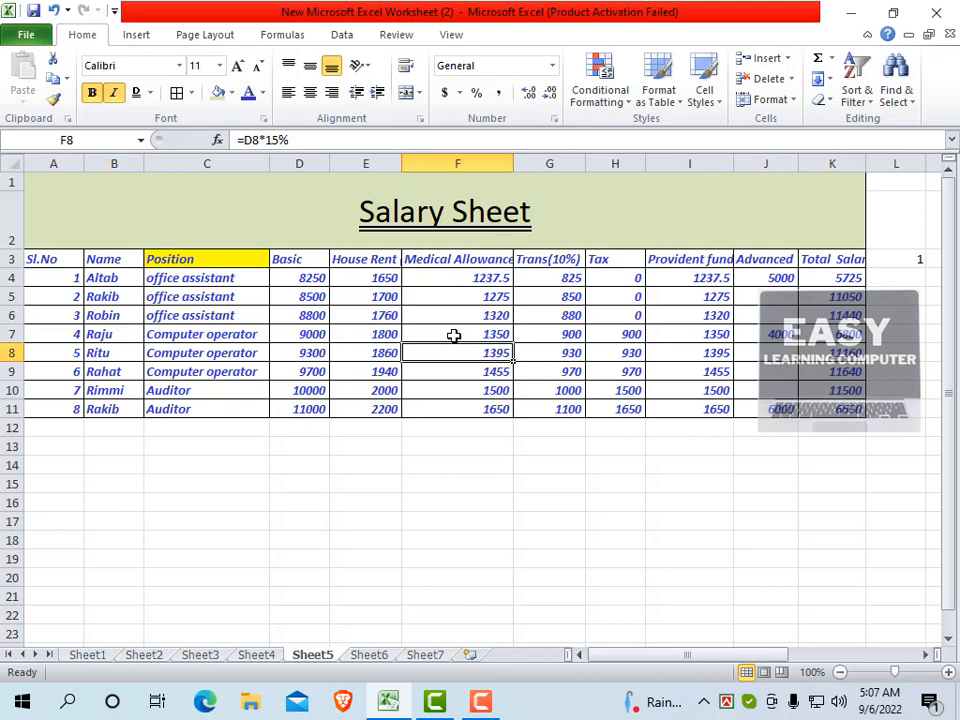
click(453, 336)
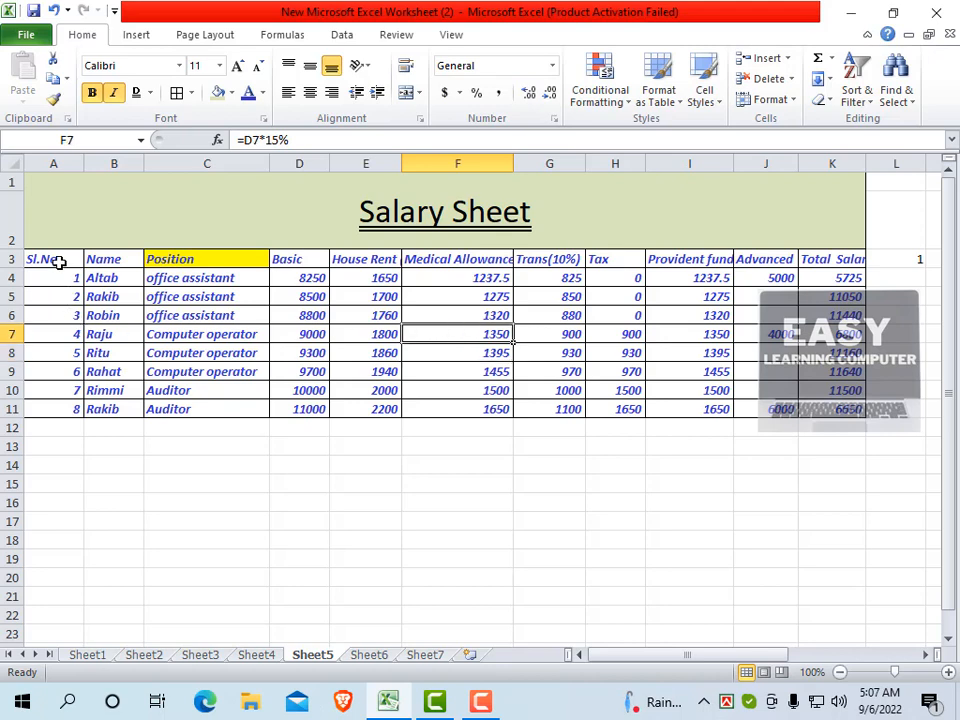
- Center the header and employee rows (A3:K11) horizontally in their cells
drag(60, 259, 831, 409)
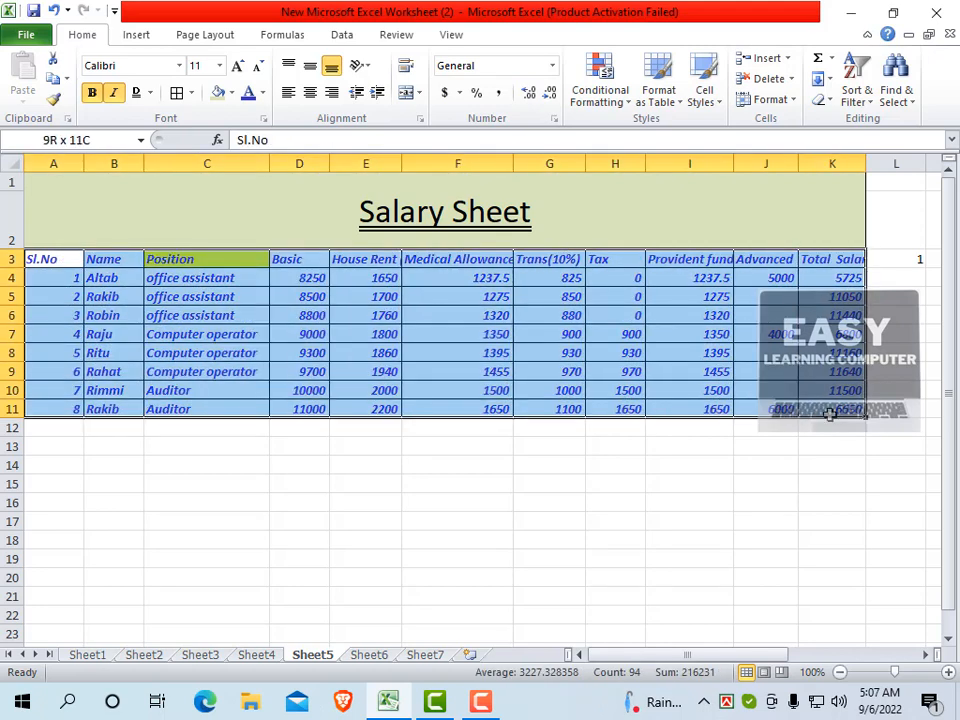
click(312, 95)
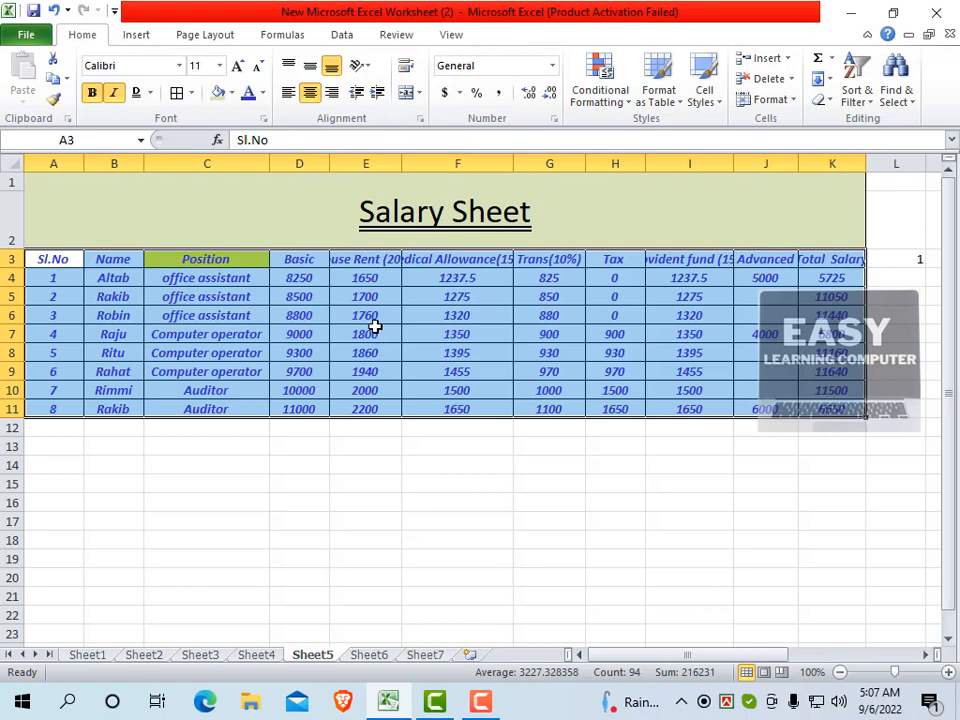
click(167, 318)
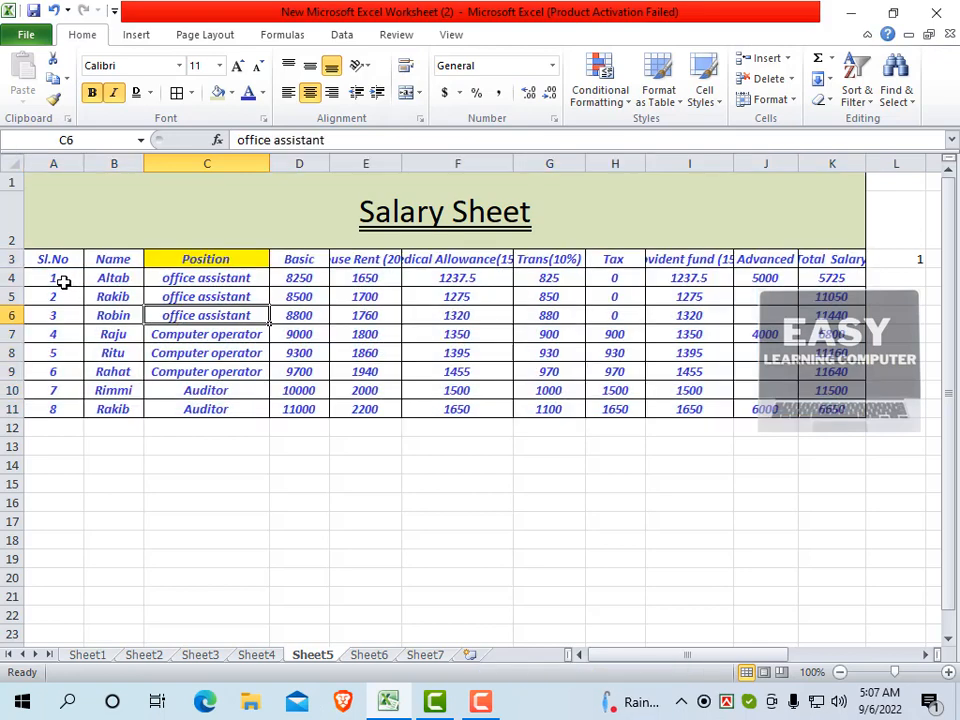
- Increase the heights of header row 3 and the first employee row (row 4)
drag(18, 267, 18, 285)
click(18, 296)
drag(21, 303, 22, 311)
- Try middle, top and bottom vertical alignment on the Sl.No header cell (A3), and reduce the height of row 3
click(57, 276)
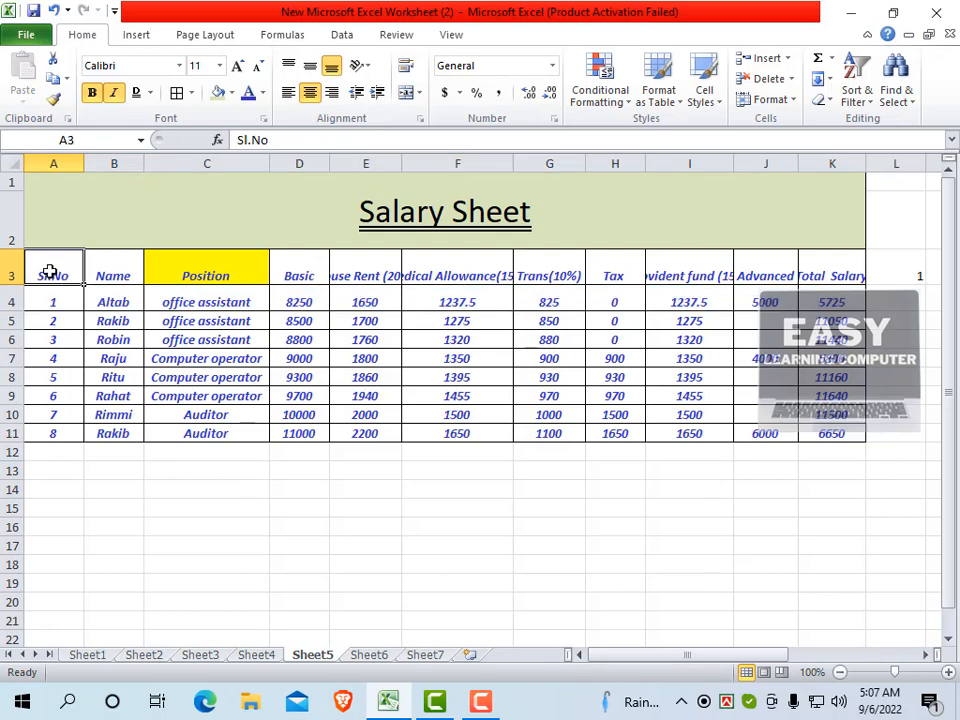
click(312, 67)
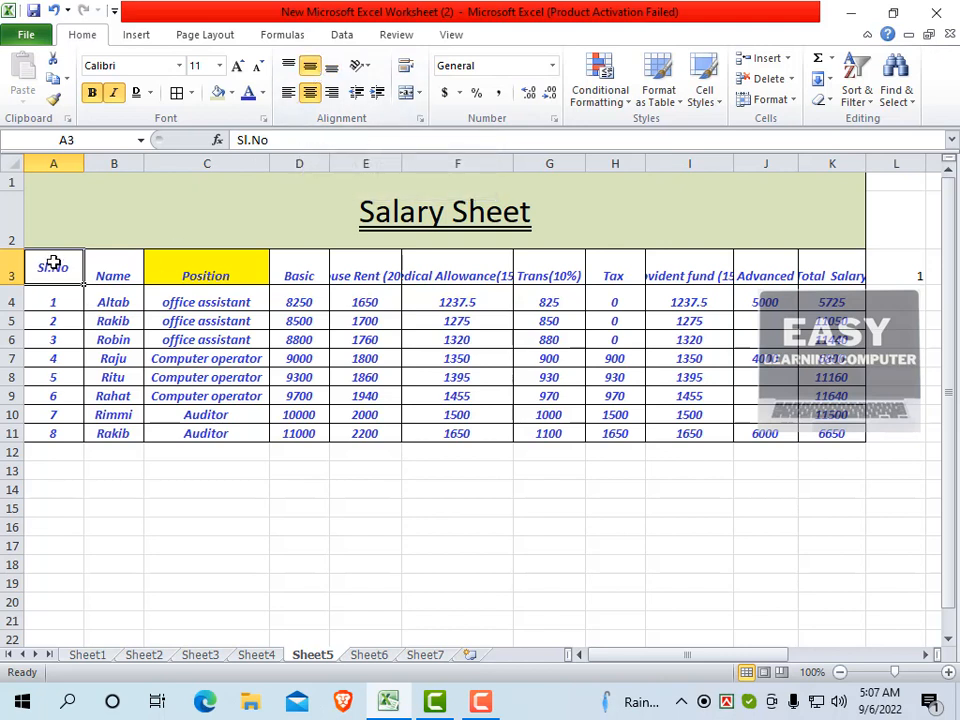
click(288, 65)
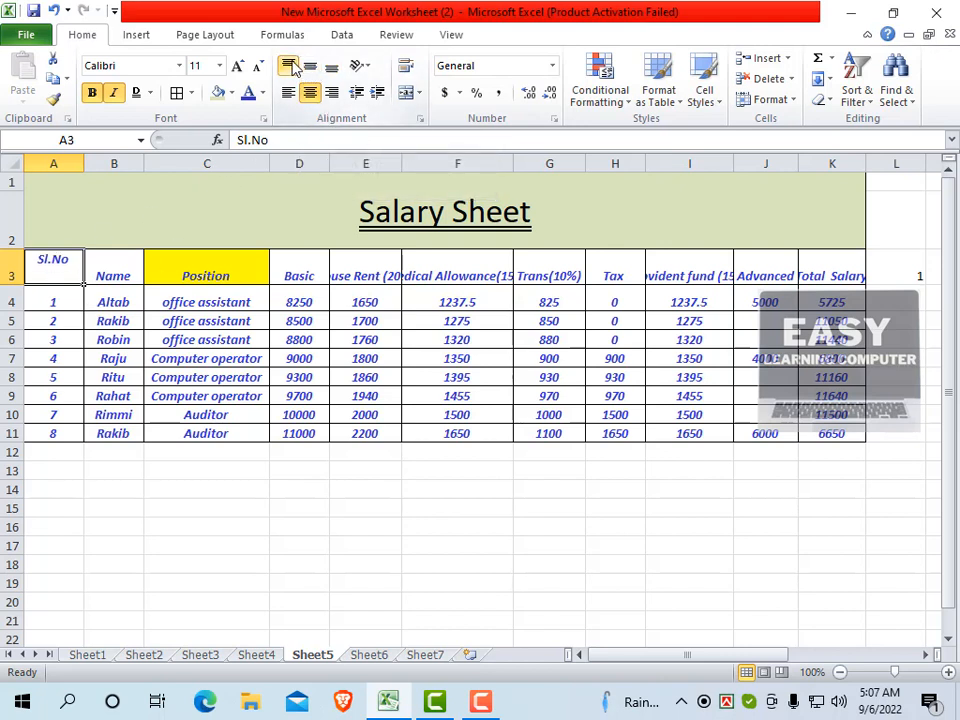
click(310, 68)
click(331, 70)
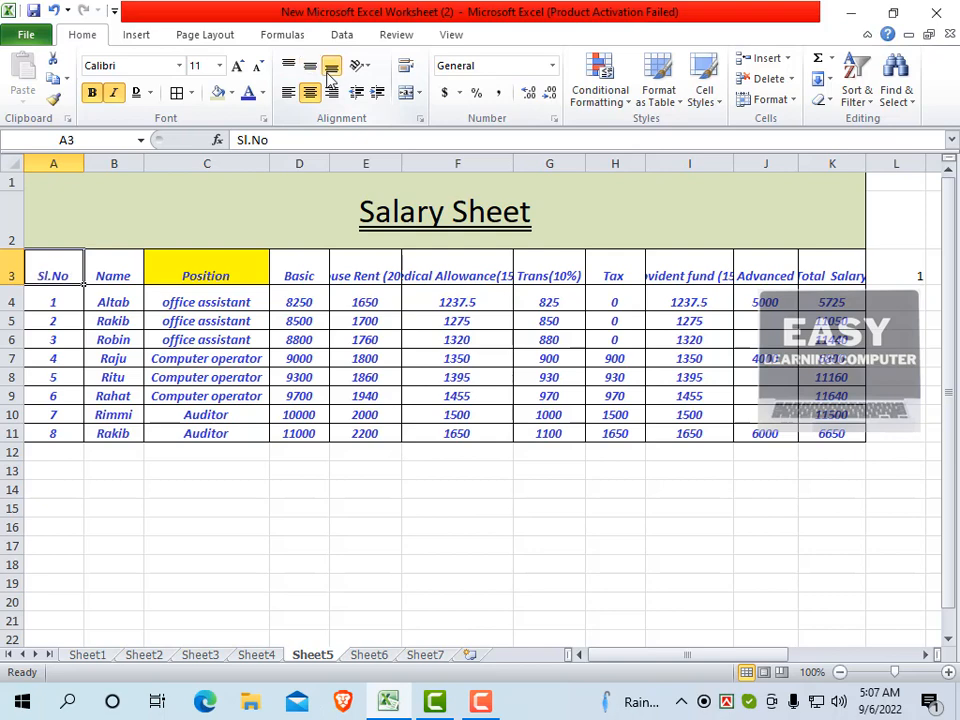
click(28, 302)
drag(17, 291, 17, 268)
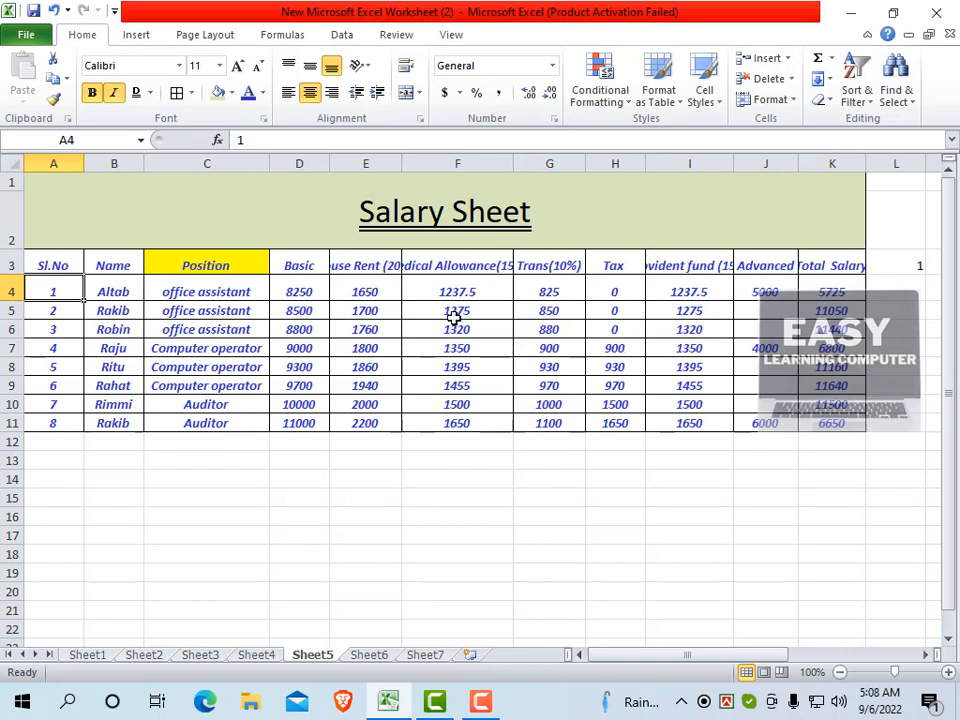
- Widen the Name column (B) to about three times its width and make header row 3 much taller
click(136, 288)
click(134, 260)
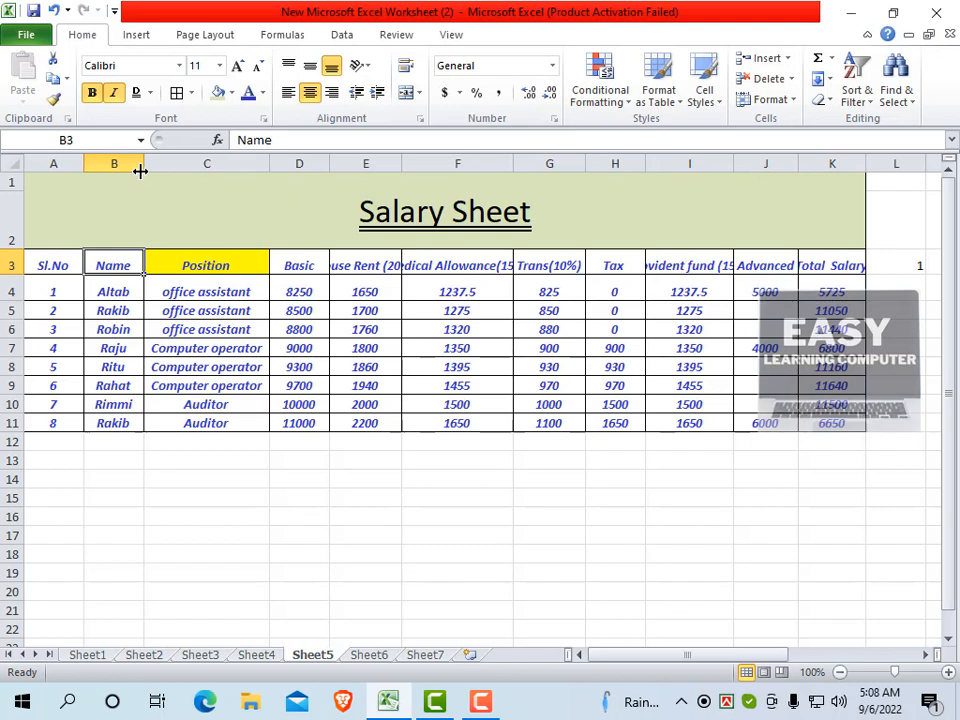
drag(140, 171, 276, 178)
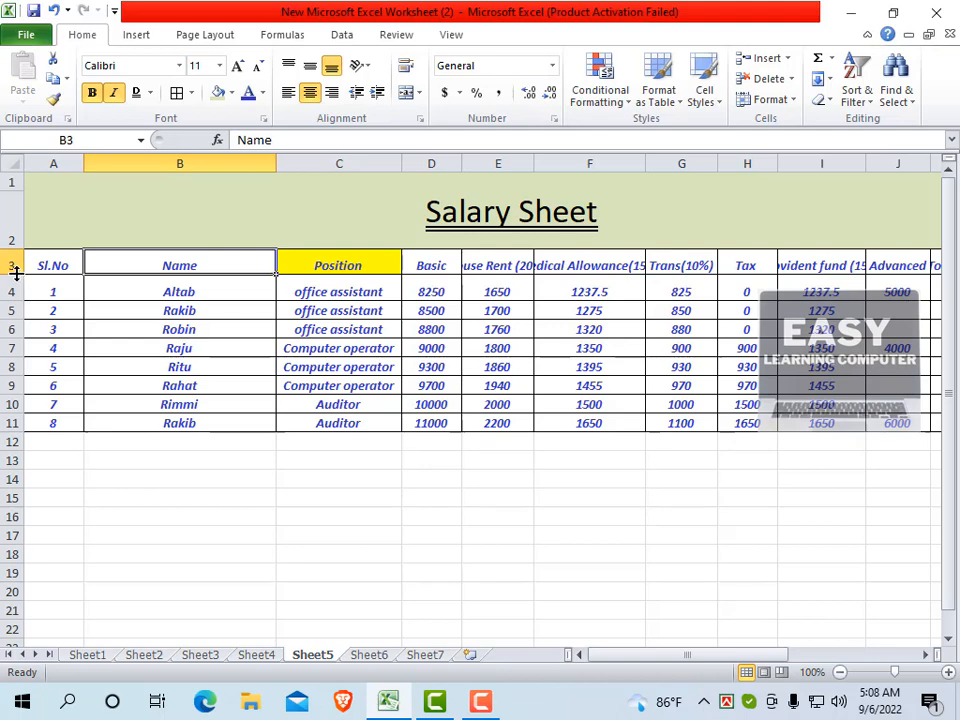
drag(16, 272, 16, 333)
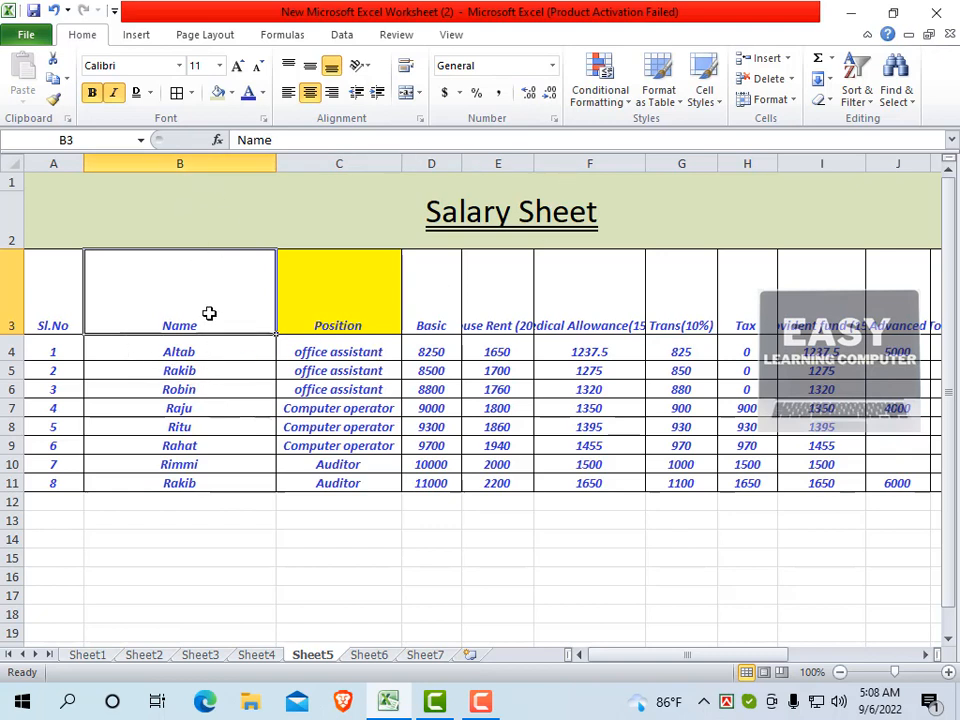
- Shrink header row 3 to slightly taller than one text line and narrow the Name column (B) to fit its short names
click(172, 443)
drag(12, 340, 16, 280)
drag(275, 164, 157, 167)
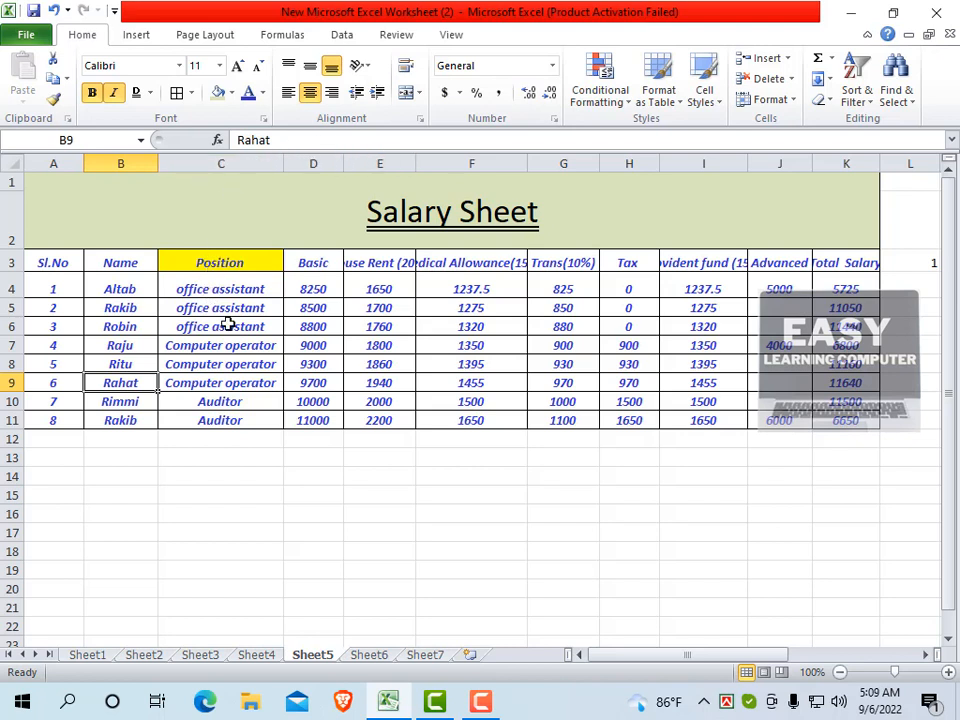
click(297, 343)
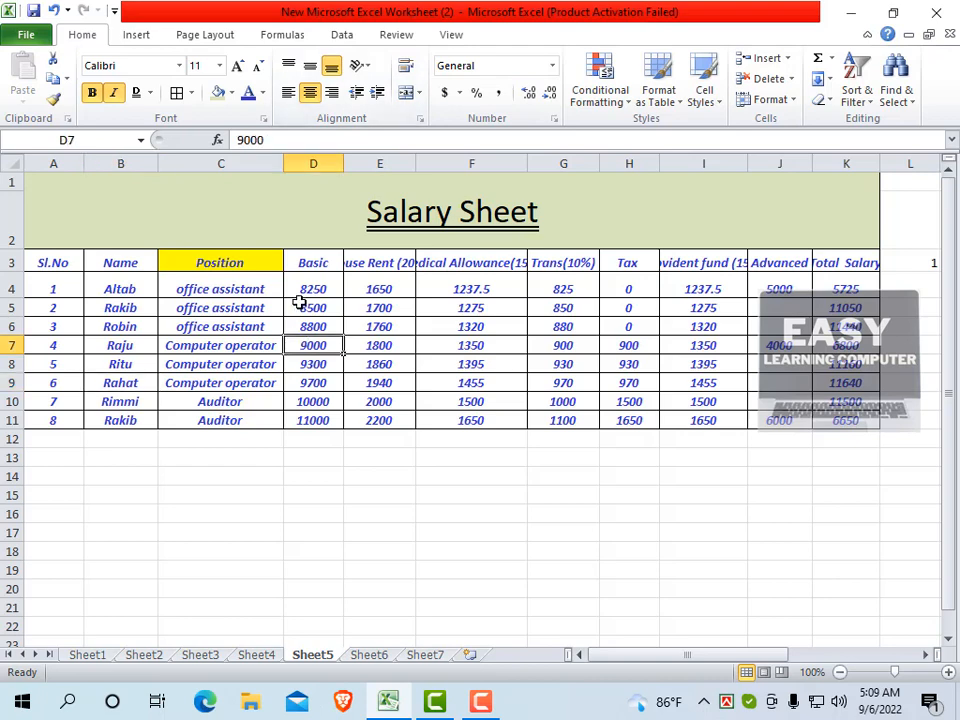
click(368, 209)
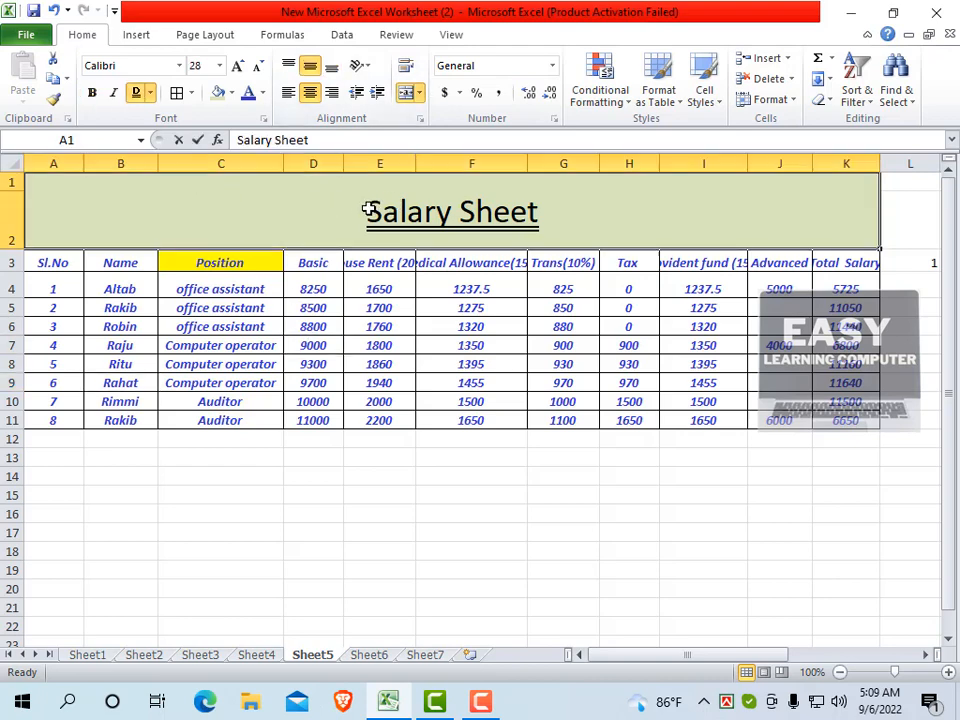
double_click(368, 209)
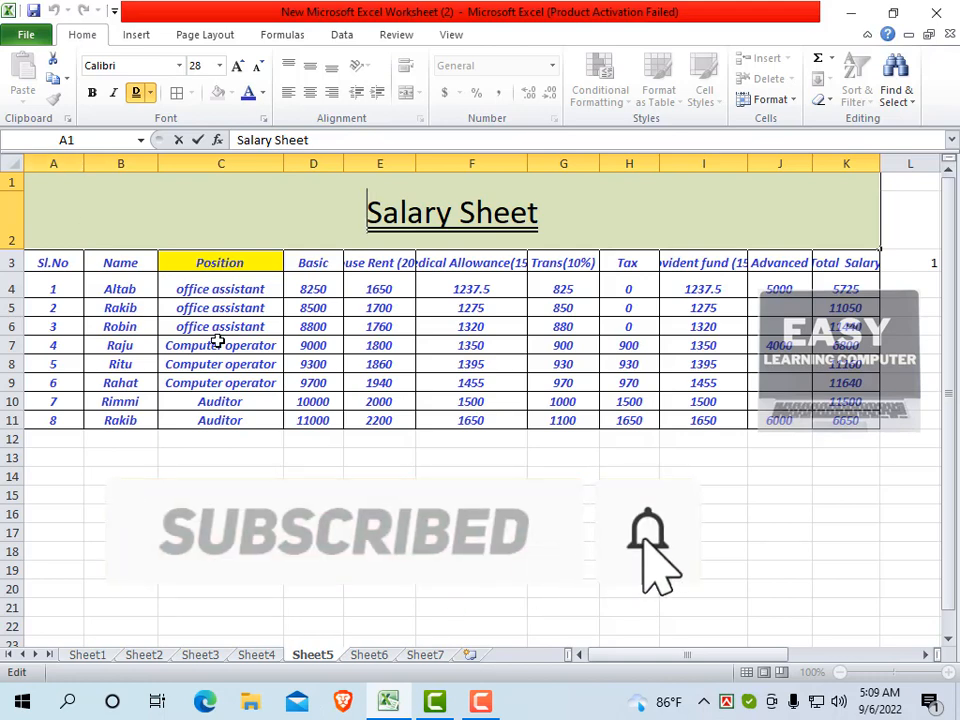
drag(279, 340, 224, 307)
- Remove the double underline from the Salary Sheet title so that it has no underline
click(369, 210)
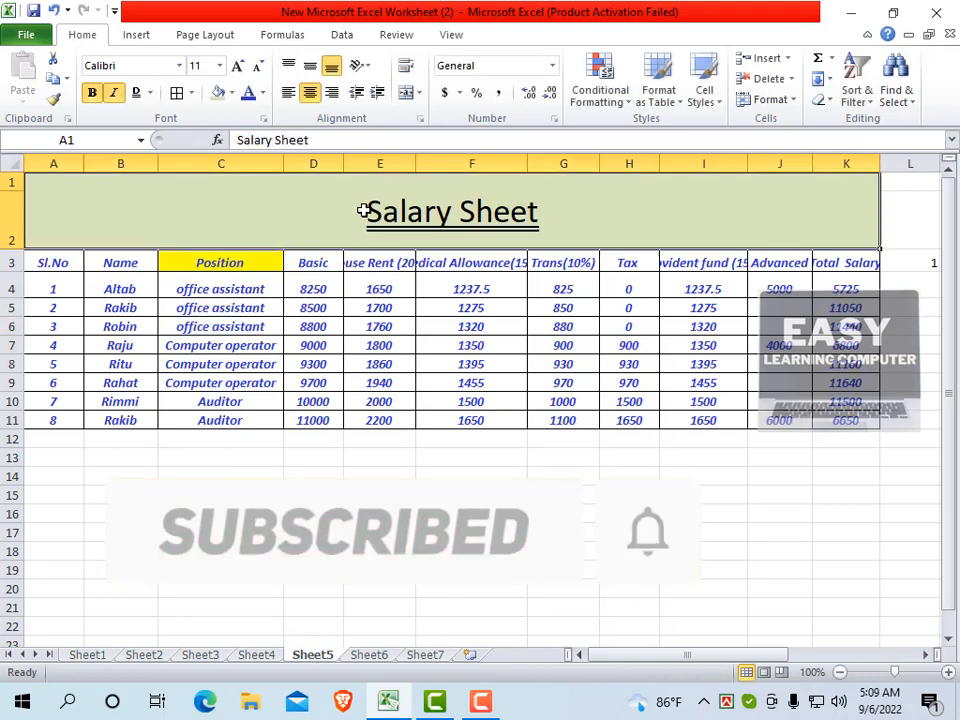
click(150, 94)
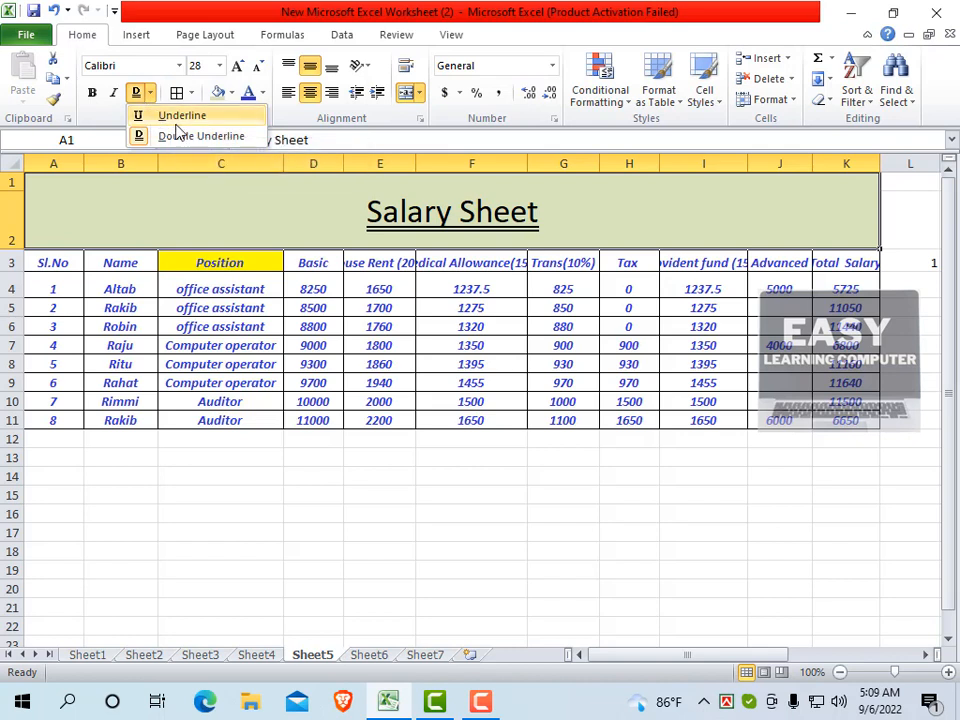
click(152, 116)
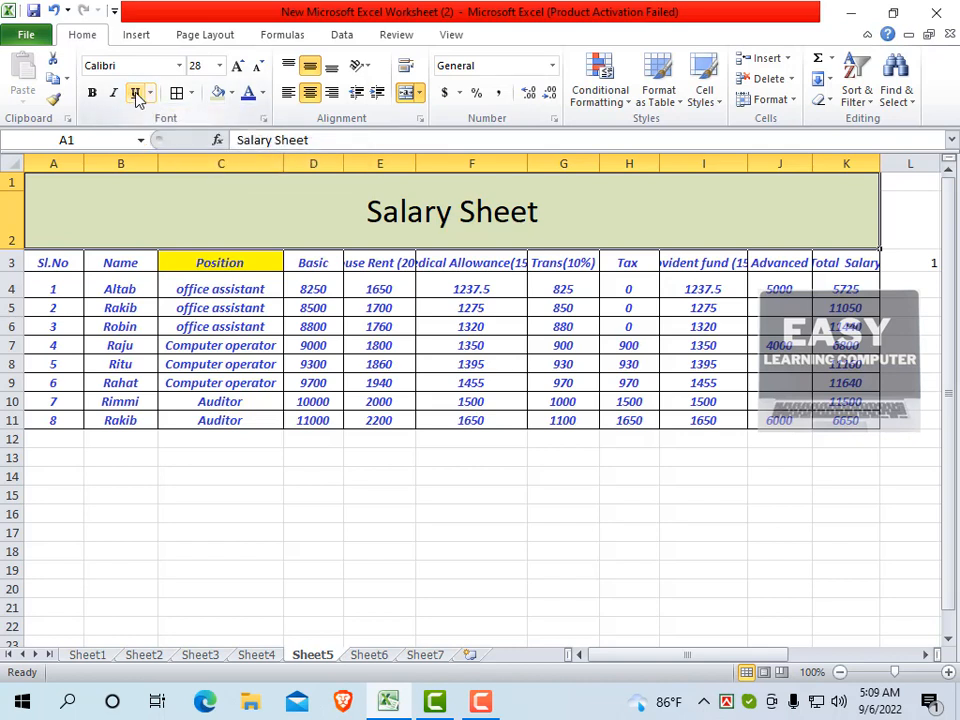
click(136, 96)
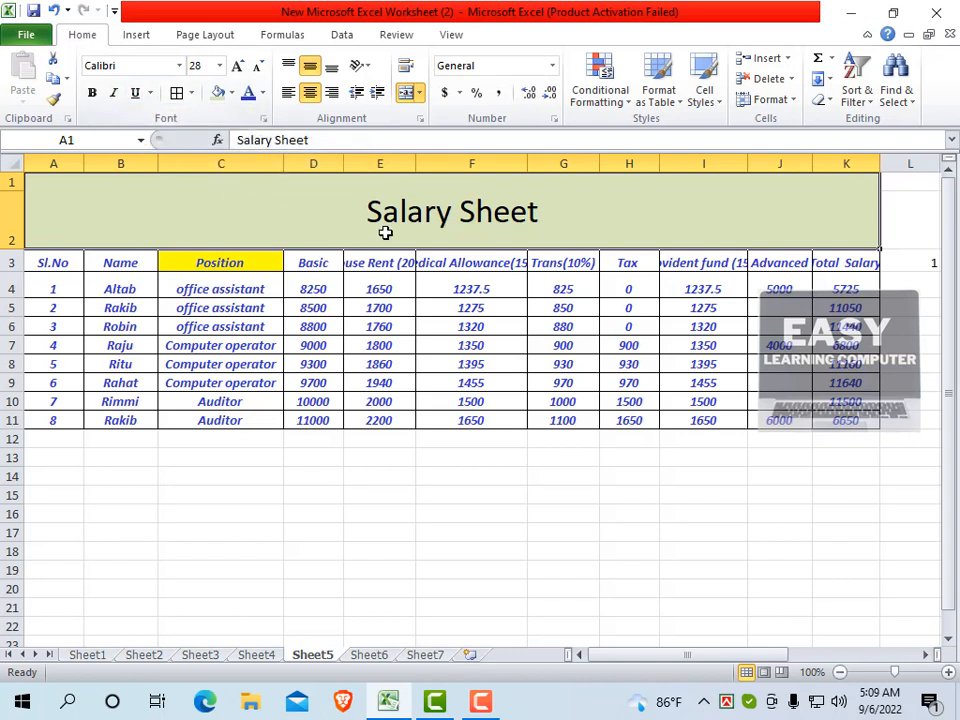
- Clear the yellow fill from the Position header cell (C3)
click(216, 257)
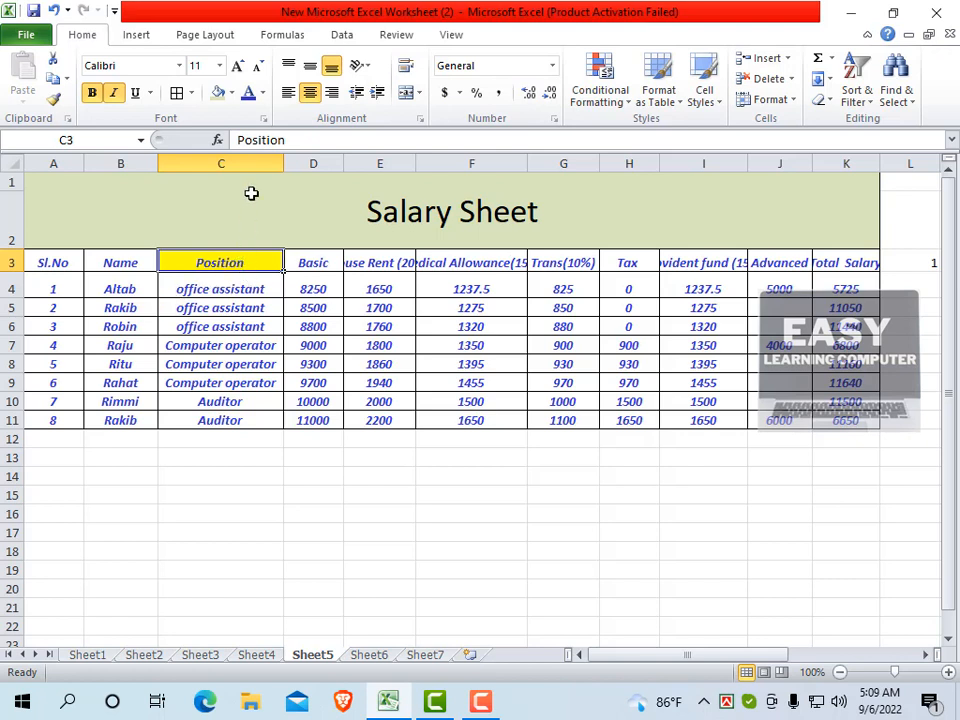
click(232, 96)
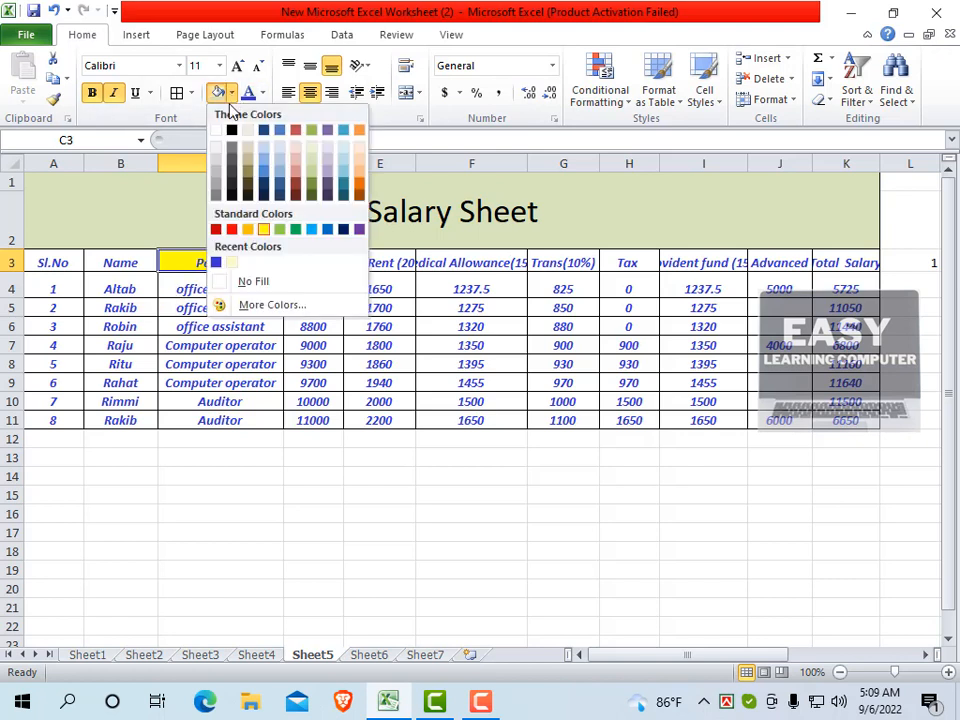
click(240, 281)
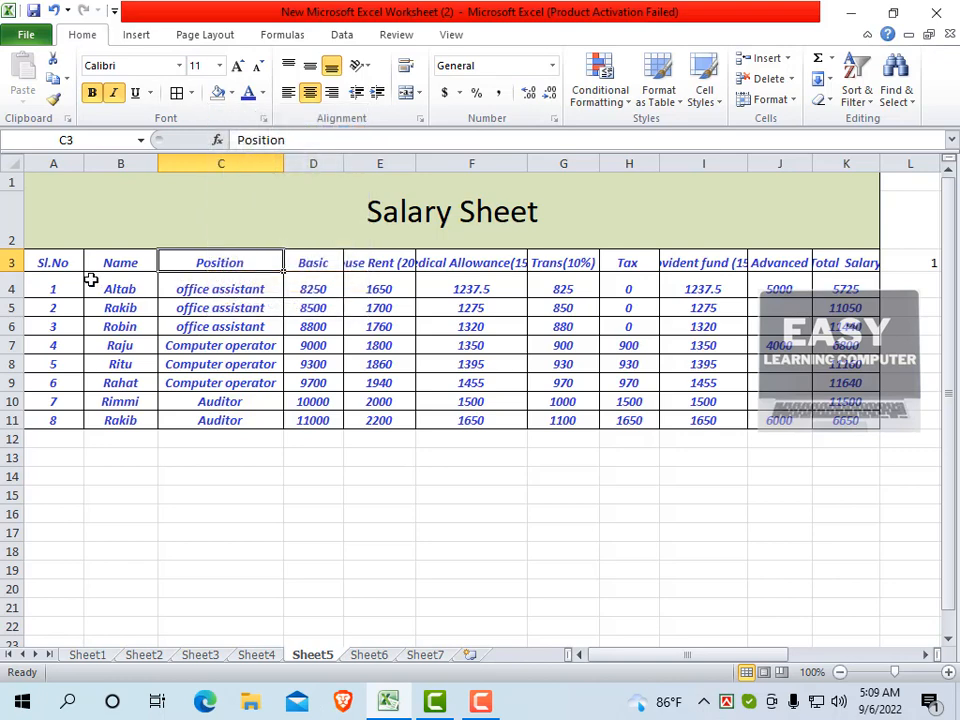
- Remove the bold and italic styling from table range A3:K11 and set its font color to Automatic
drag(52, 262, 834, 420)
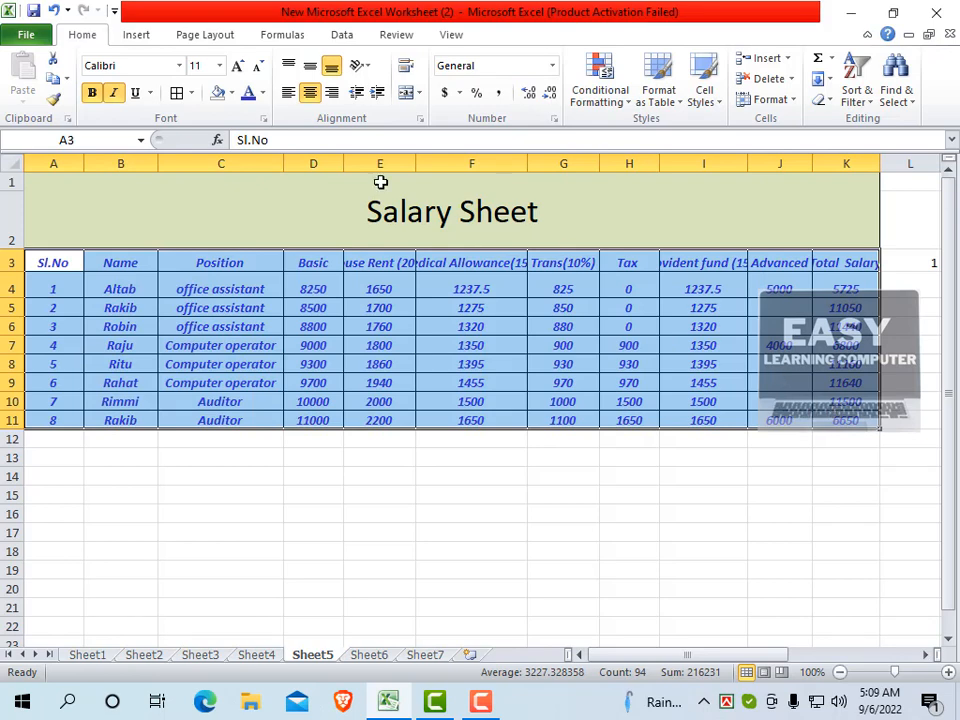
click(113, 92)
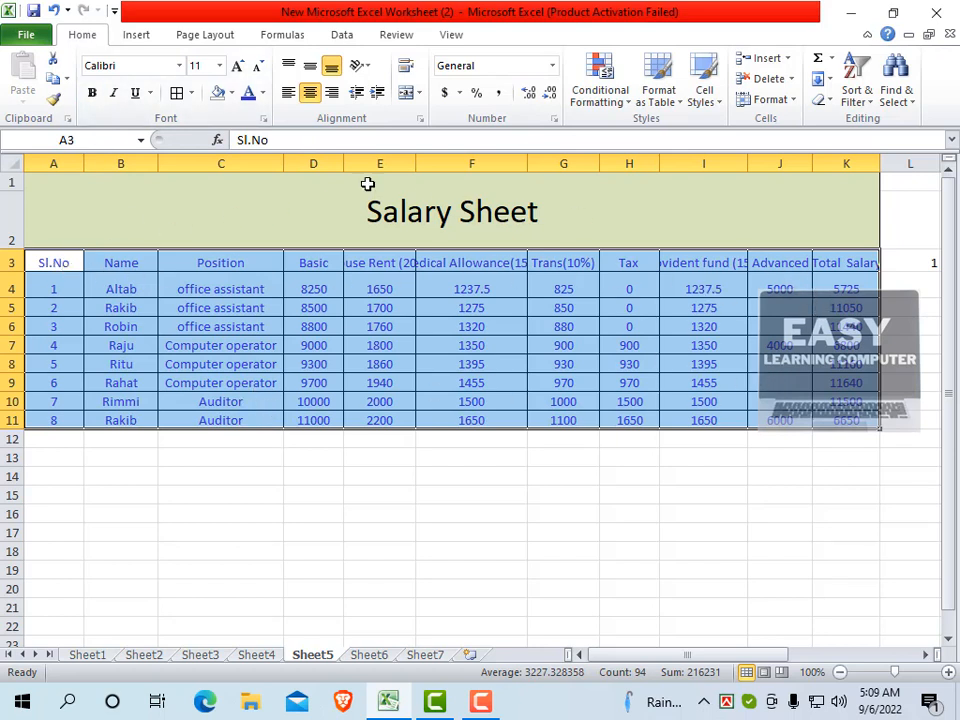
click(263, 94)
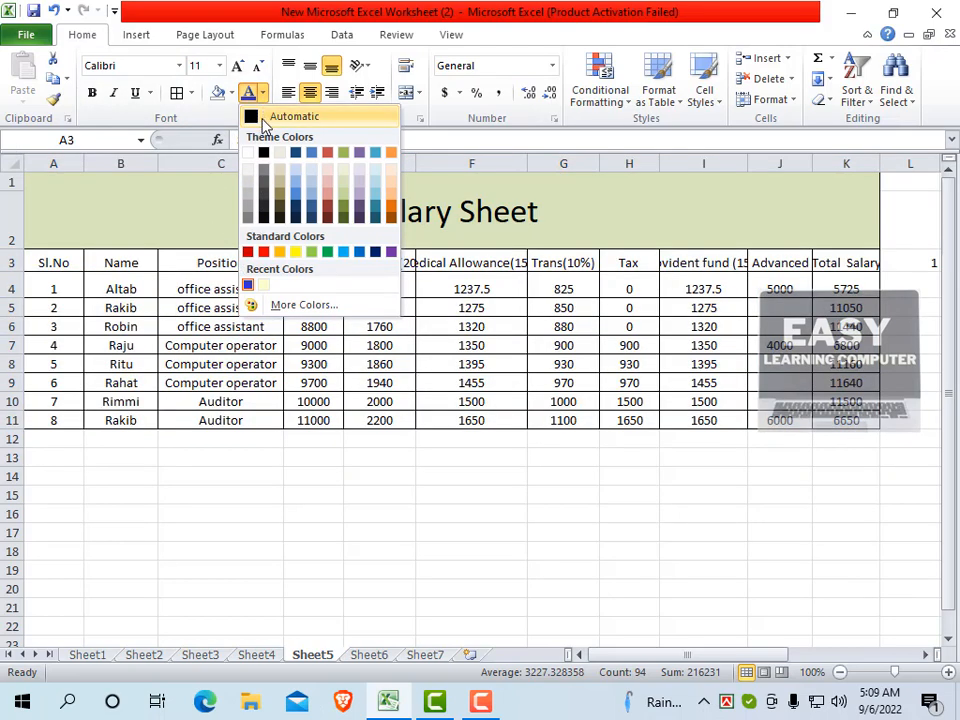
click(263, 118)
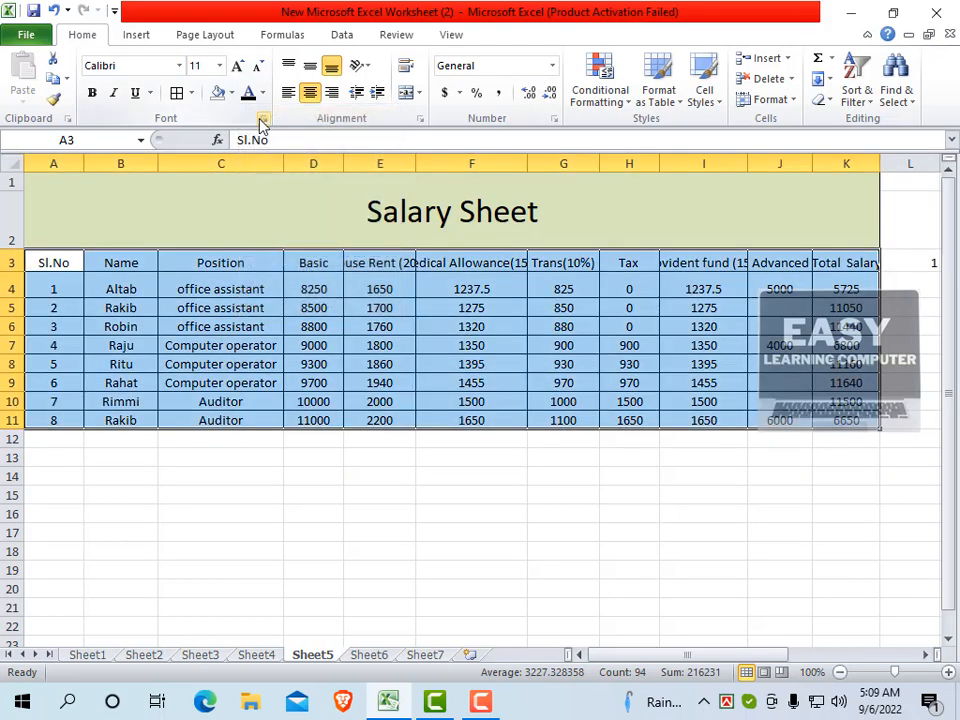
click(472, 341)
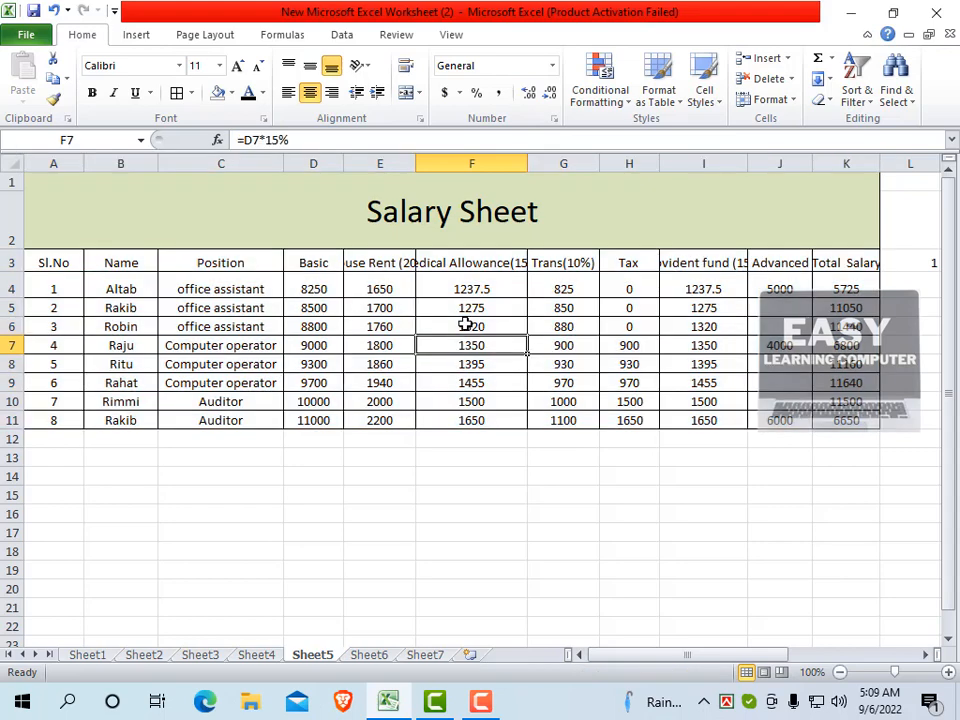
click(502, 289)
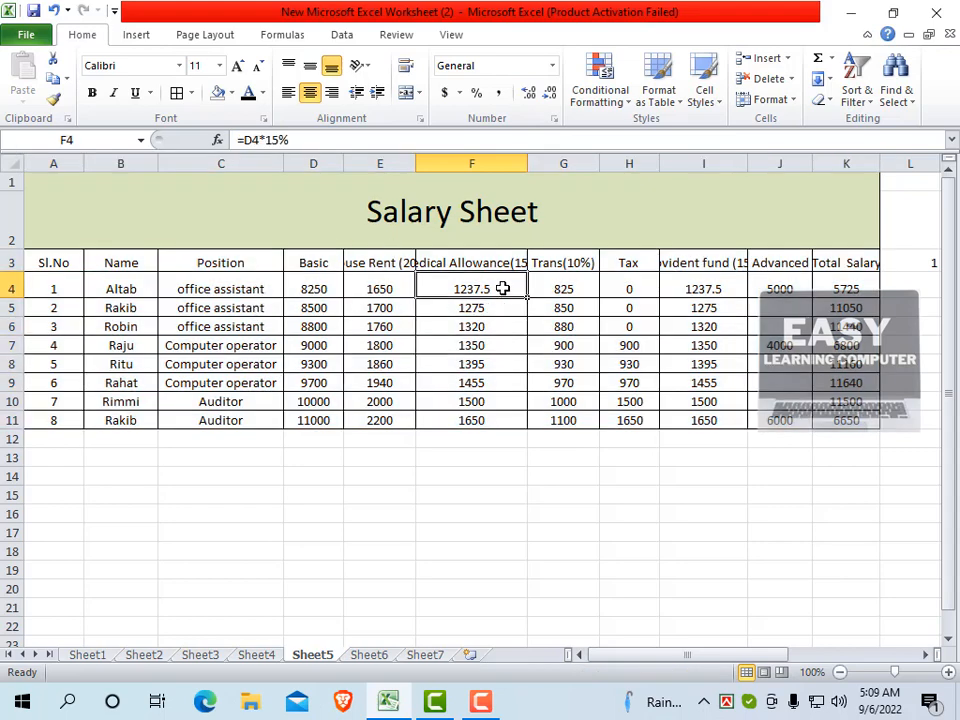
- Fill the table range A3:K11 with a light olive green, one shade darker than the title background
drag(146, 204, 162, 420)
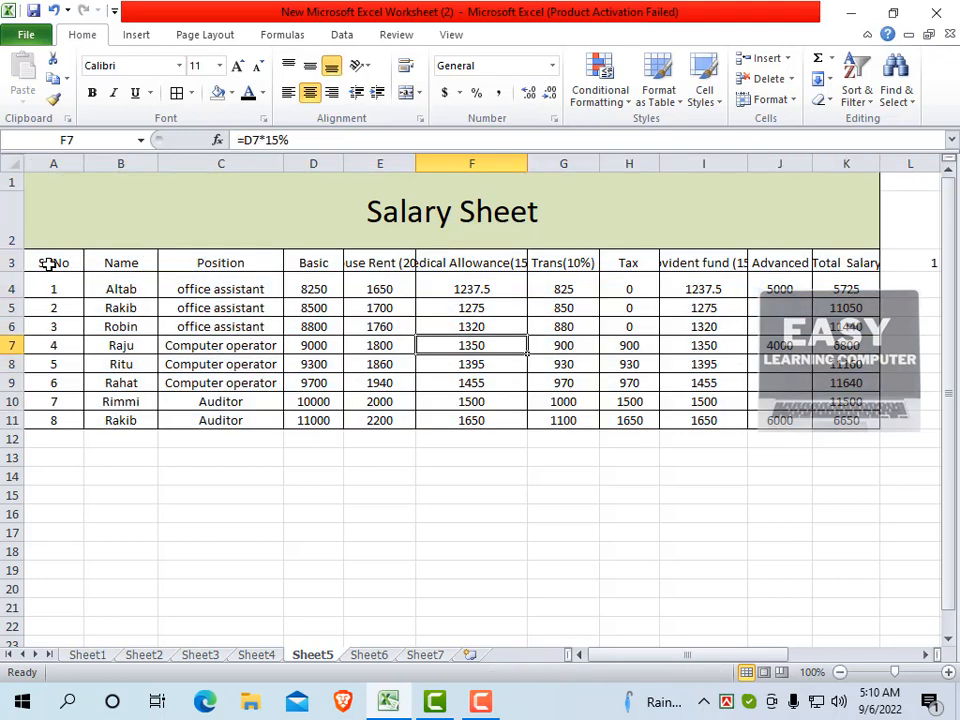
drag(48, 263, 842, 420)
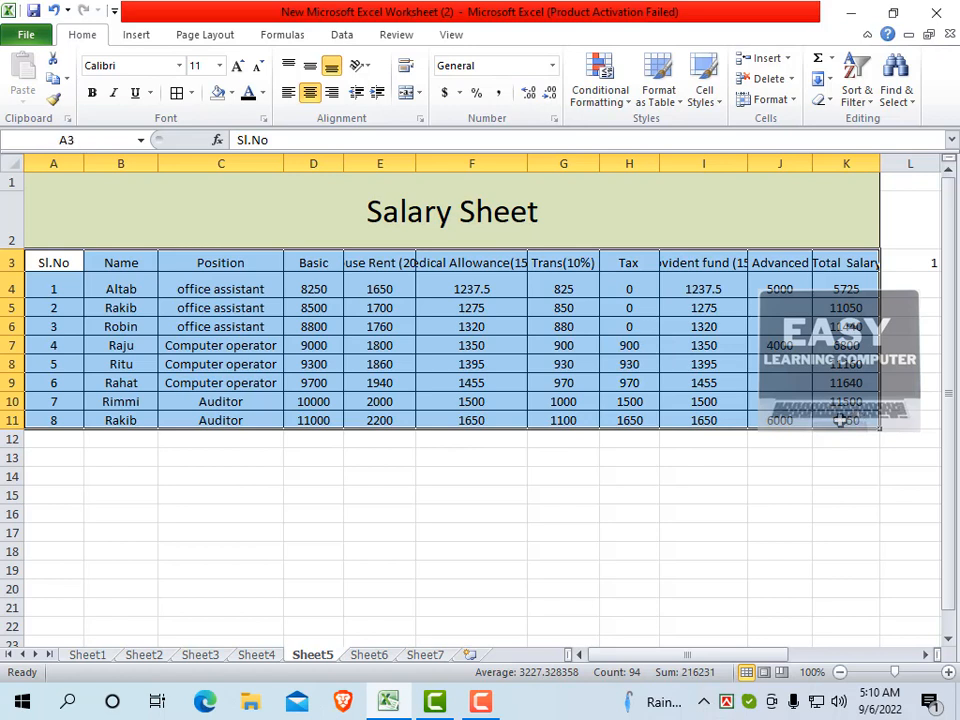
click(232, 95)
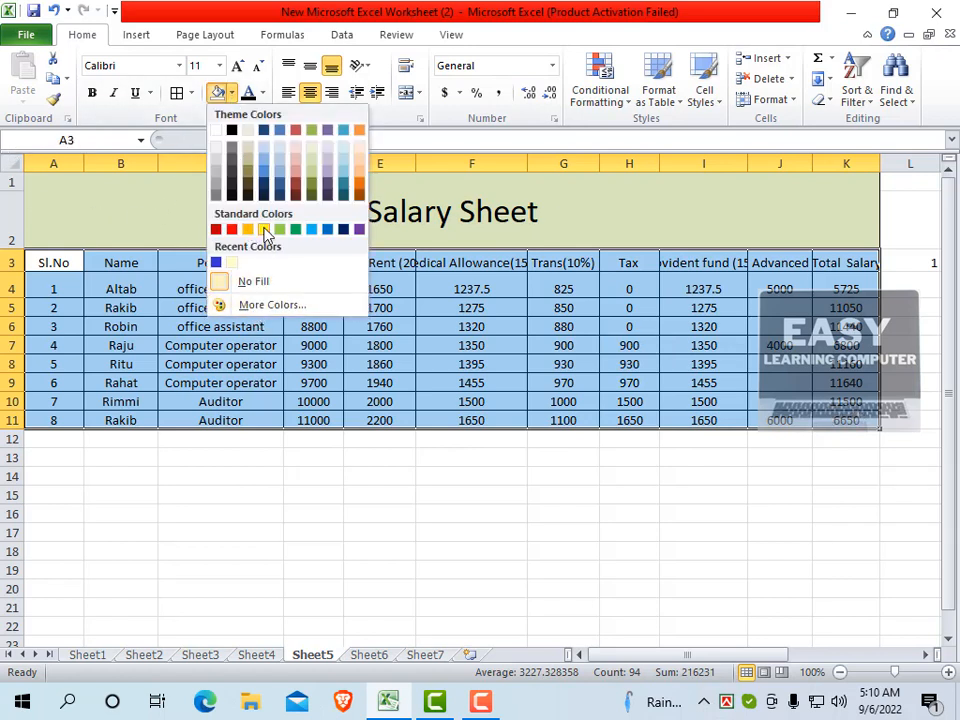
click(313, 174)
click(423, 402)
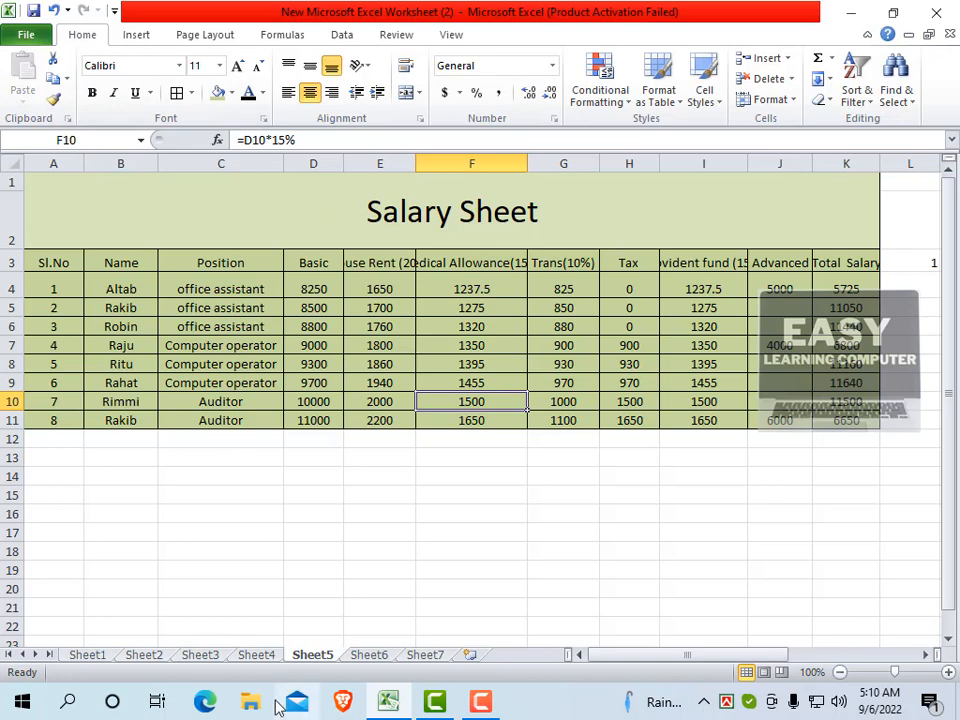
- Select the full salary table including its title (A1:K11) and add a blank worksheet after Sheet7
click(505, 366)
drag(45, 205, 80, 433)
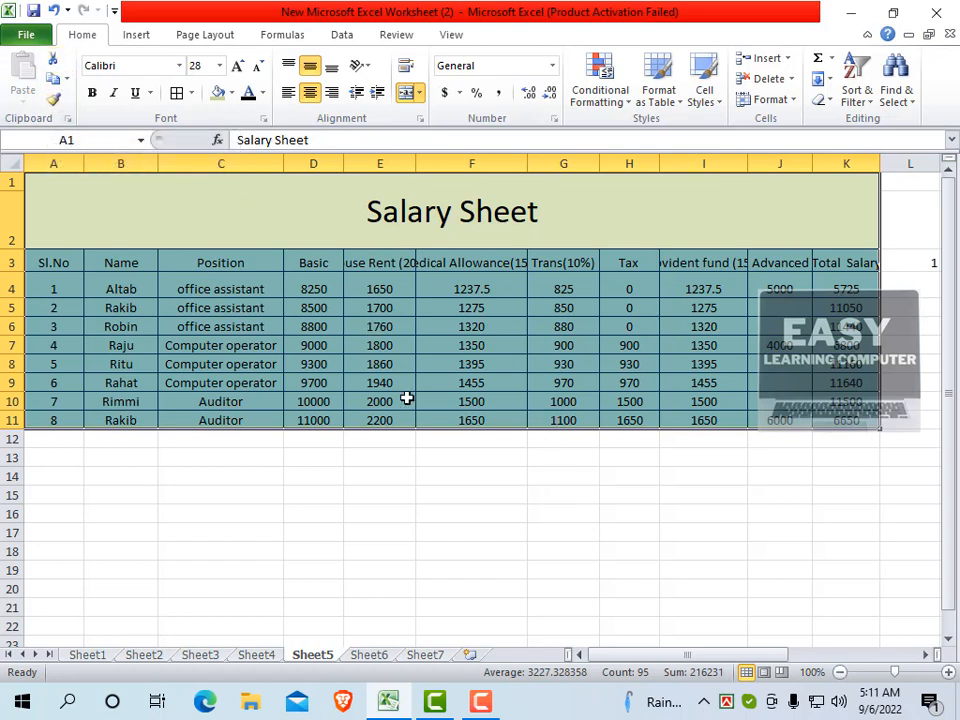
click(470, 655)
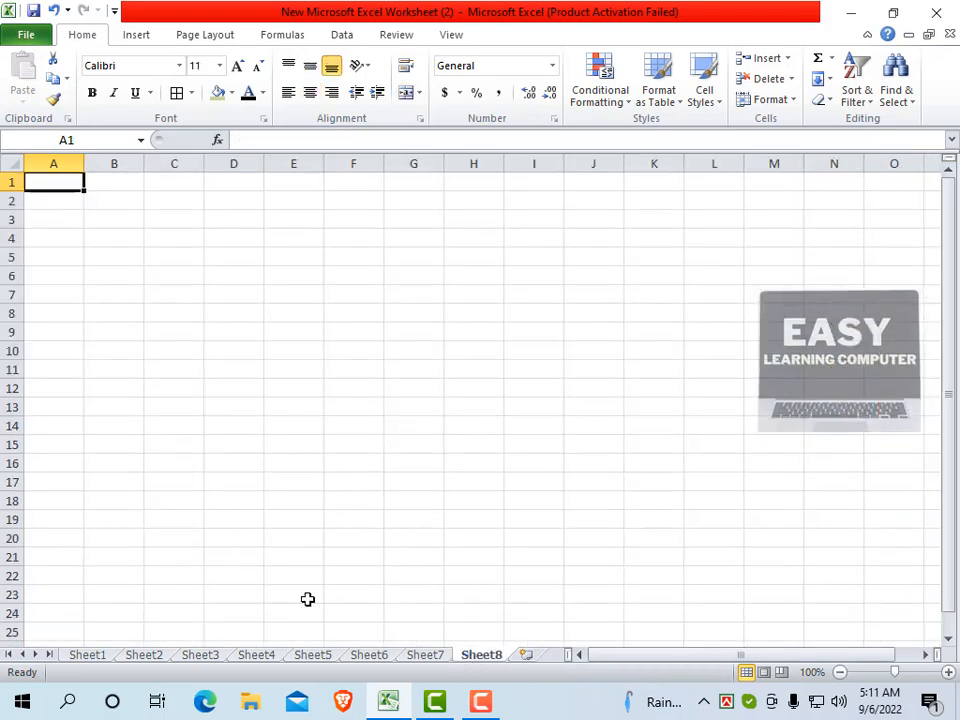
click(372, 656)
- Copy the selected salary table from Sheet5 and paste it with its formatting at cell A1 of Sheet8
click(318, 656)
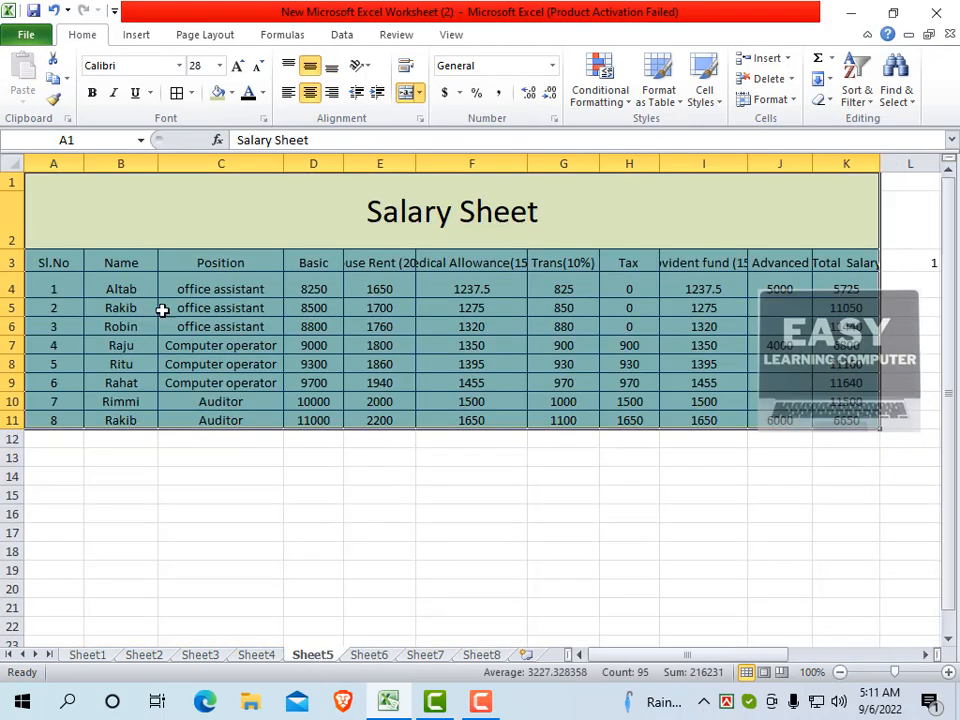
click(54, 80)
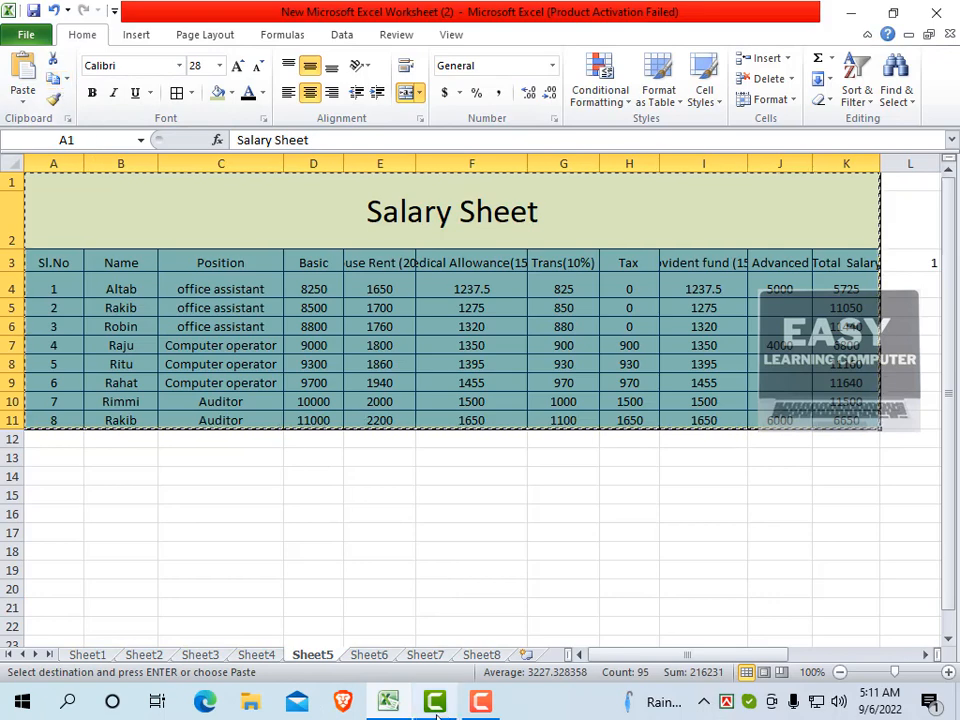
click(483, 656)
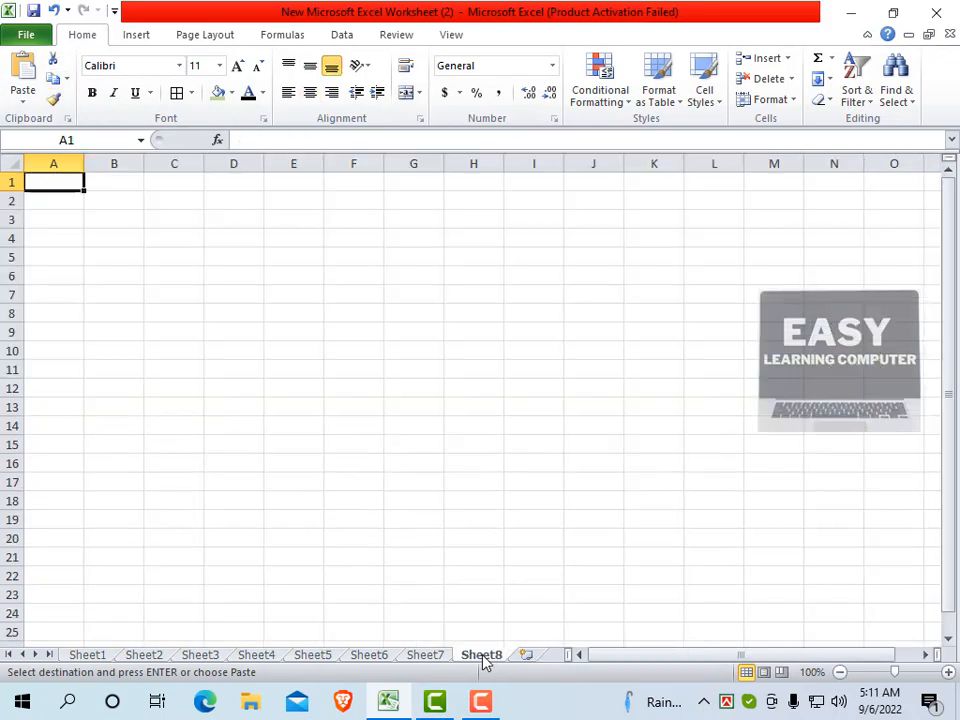
right_click(53, 178)
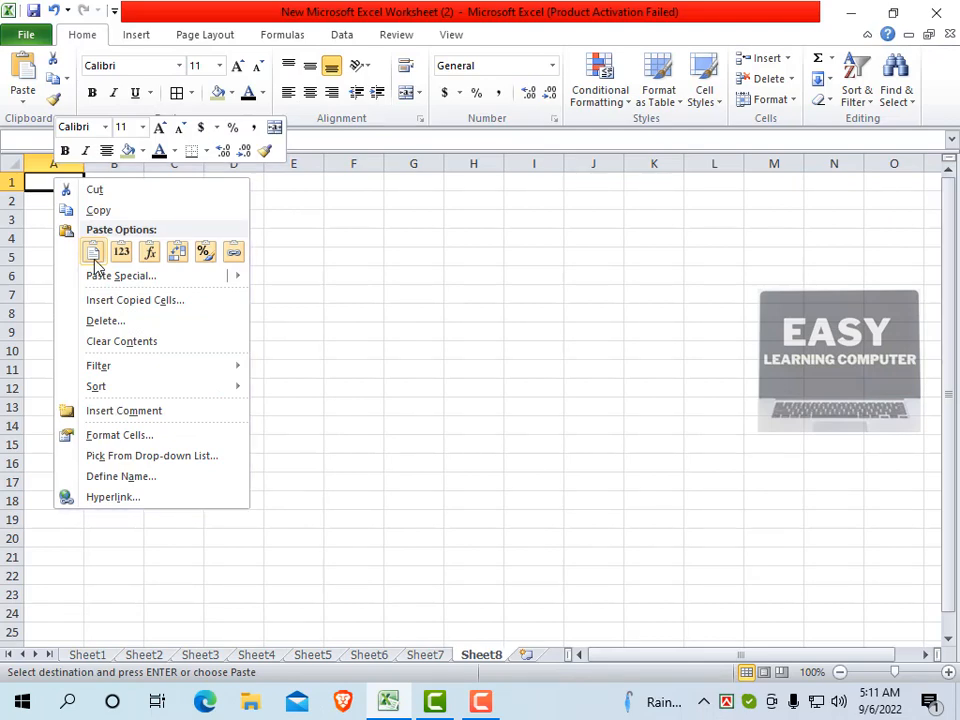
click(93, 254)
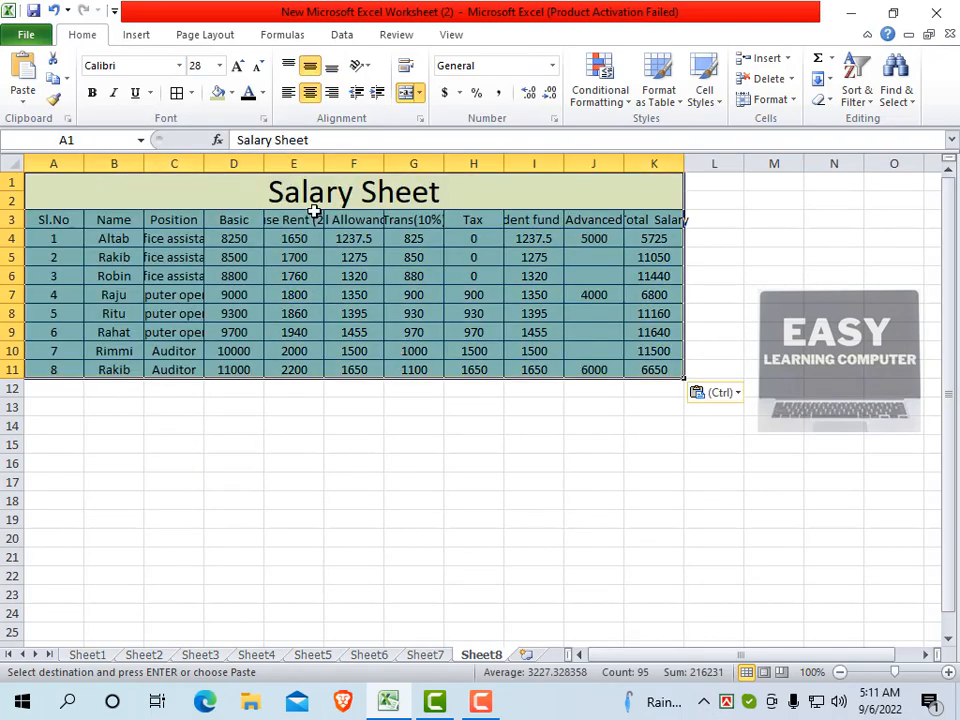
- On Sheet8, widen the Basic column (D) to about twice its width and the House Rent column (E) by about half
drag(264, 163, 320, 163)
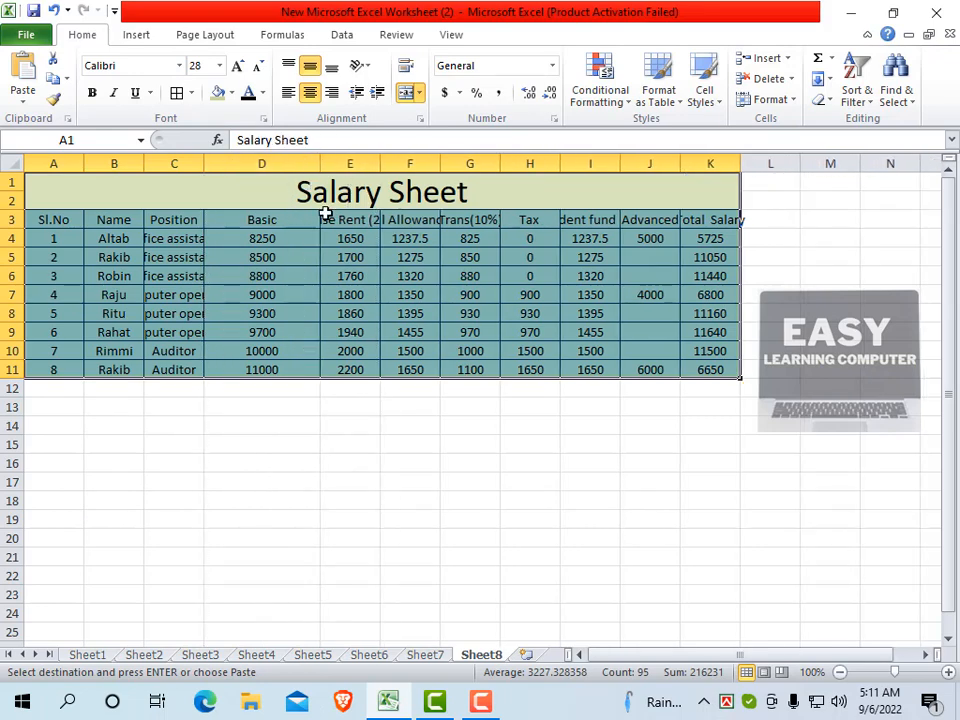
drag(380, 163, 409, 163)
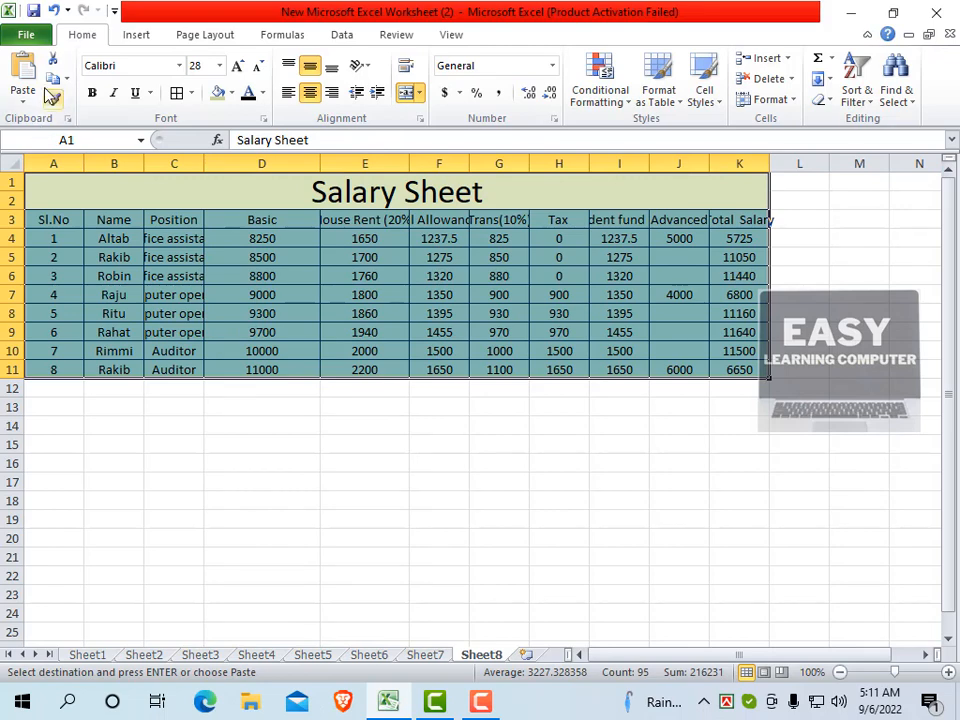
click(231, 387)
- Cut the whole salary table A1:K11 on Sheet8 and paste it at cell A21
drag(47, 204, 230, 368)
right_click(228, 254)
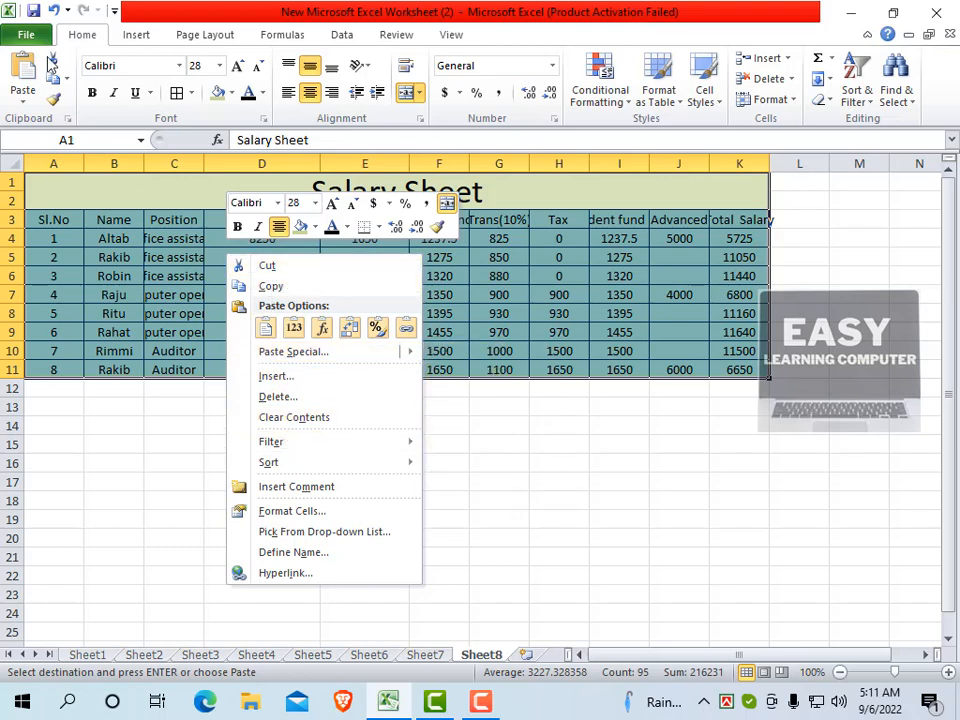
click(267, 268)
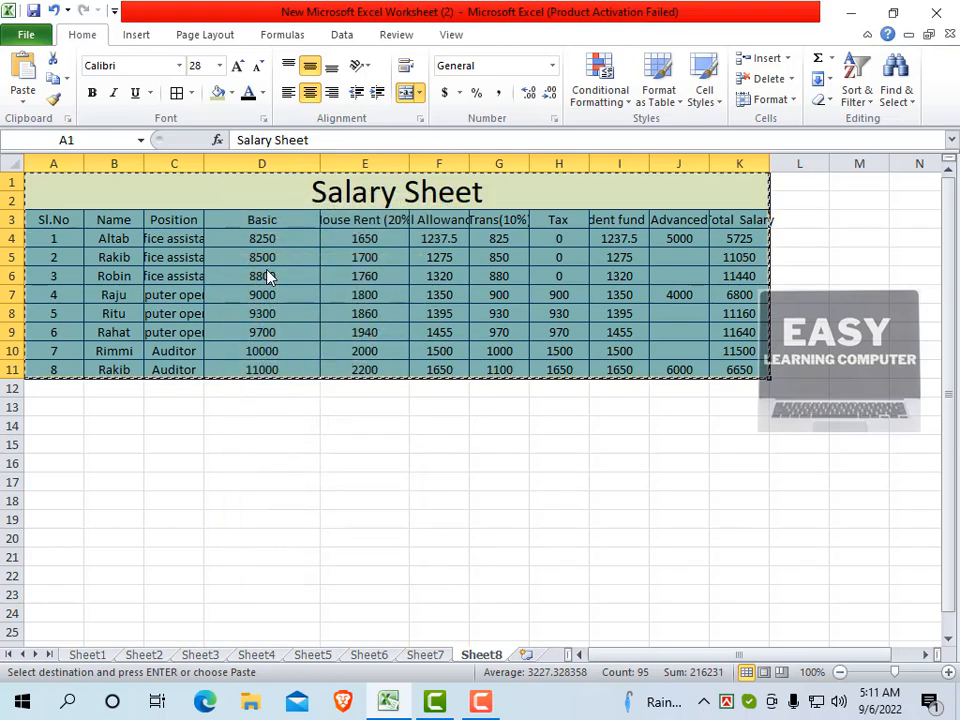
scroll(60, 486, down, 2)
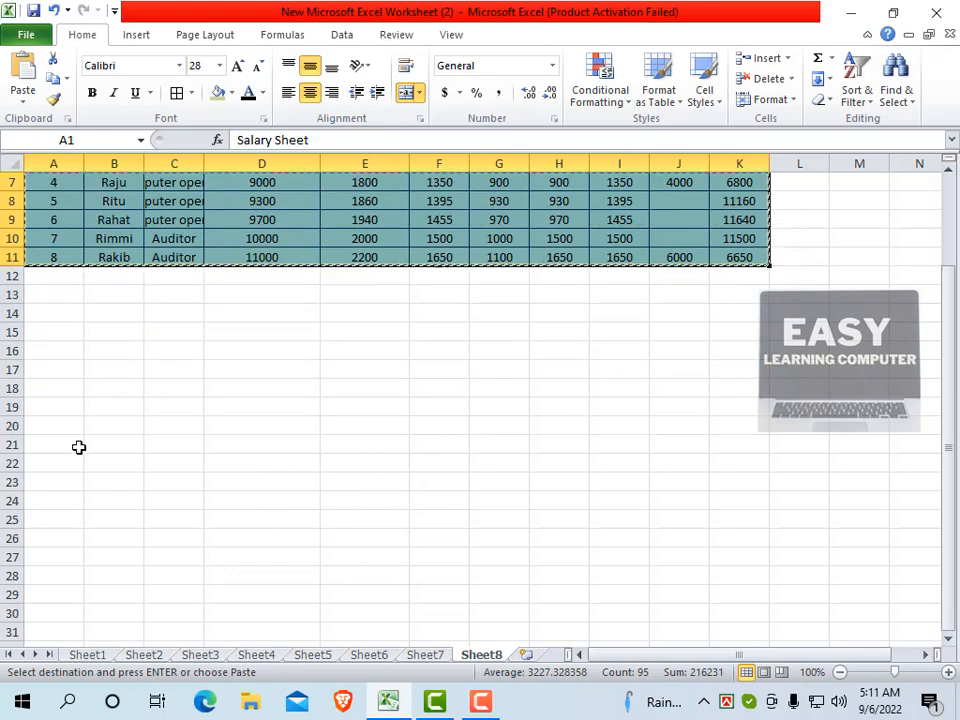
click(76, 444)
right_click(76, 444)
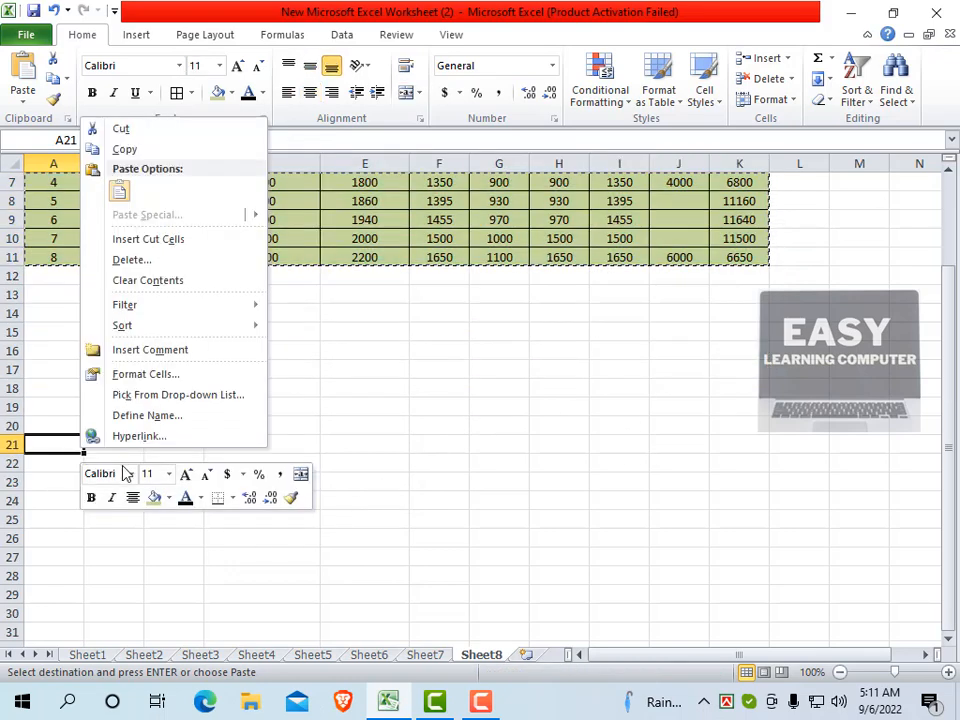
click(120, 192)
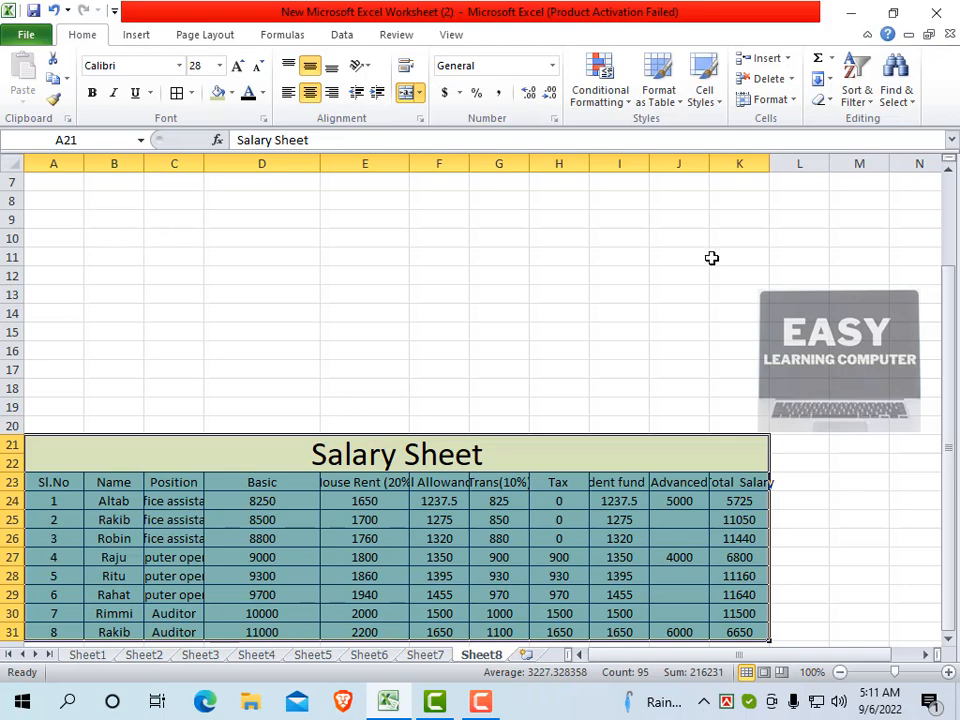
scroll(360, 343, up, 2)
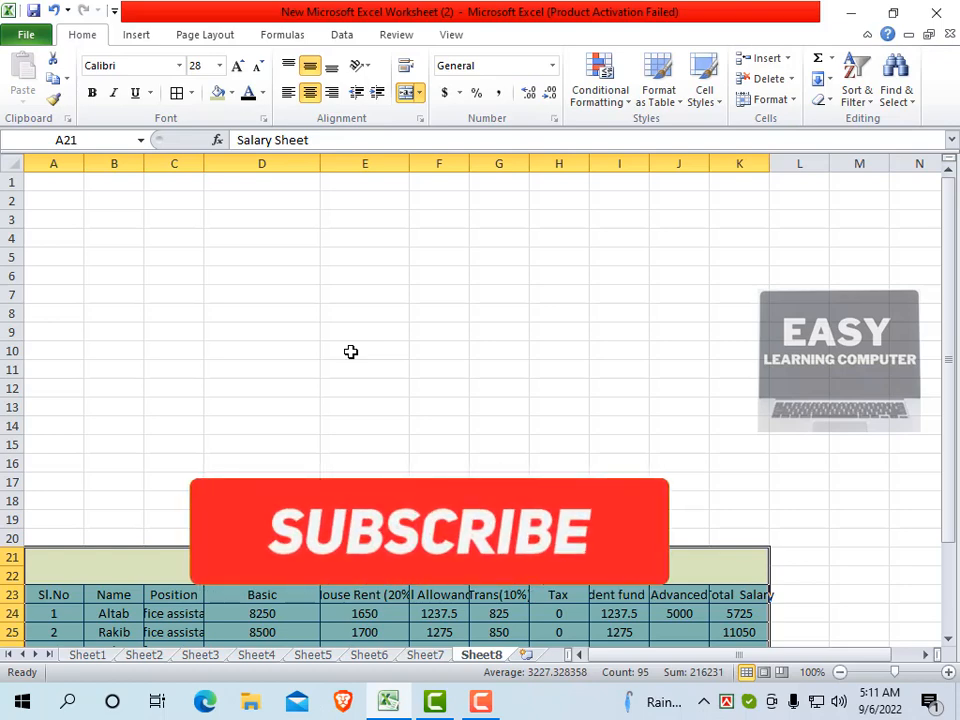
scroll(336, 346, down, 1)
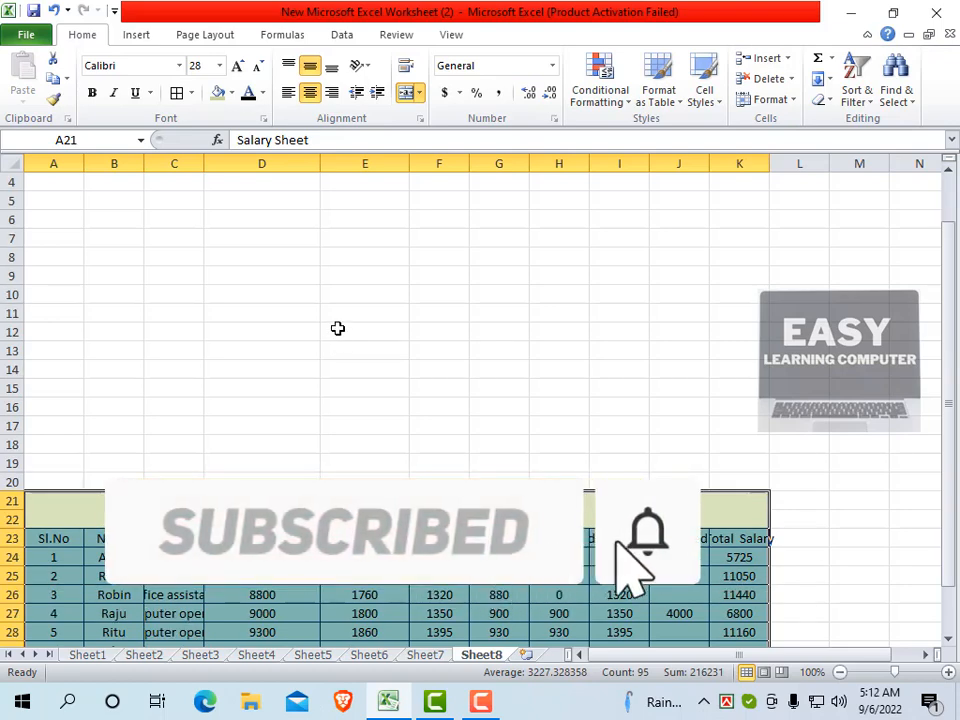